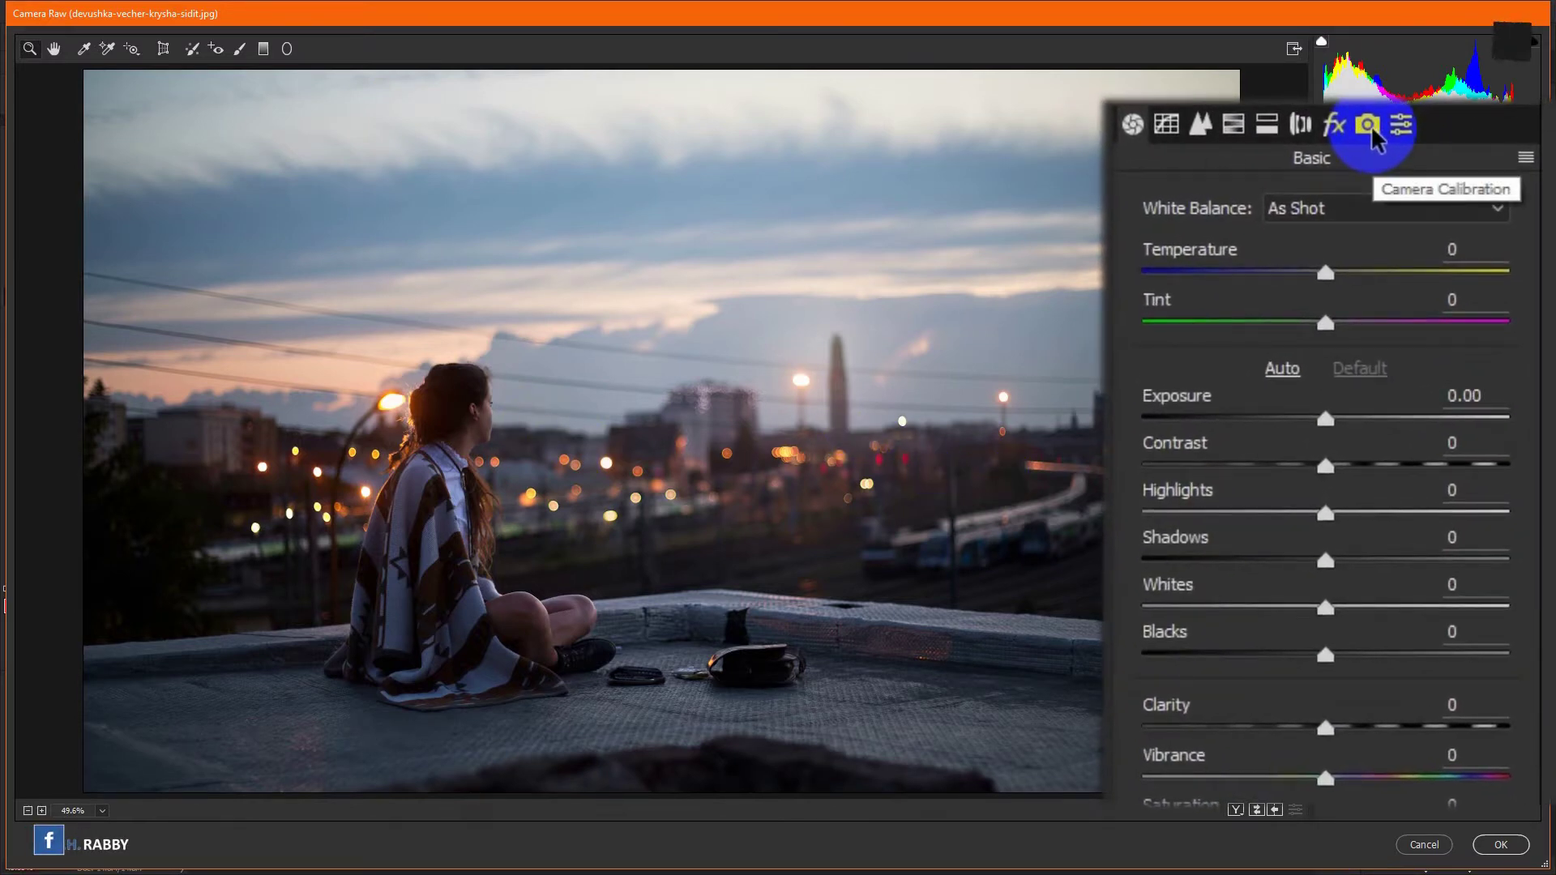
- In Camera Calibration, set the Blue Primary hue to -100 and the Red Primary hue to -65
{"action": "left_click", "coordinate": [1374, 132]}
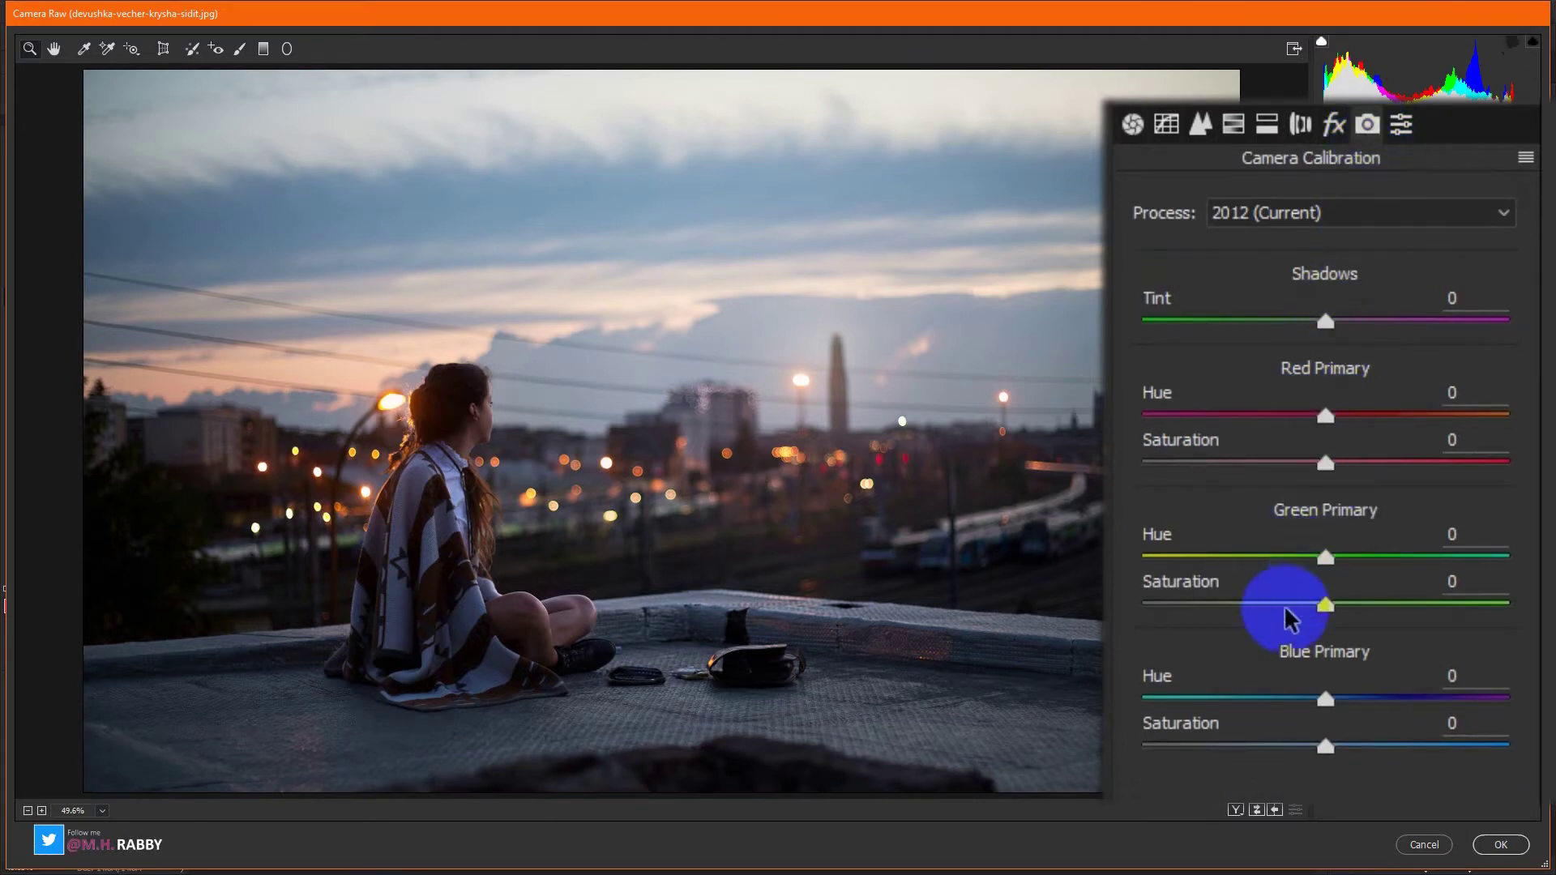
{"action": "left_click", "coordinate": [1326, 699]}
{"action": "left_click_drag", "start_coordinate": [1325, 701], "coordinate": [1142, 723]}
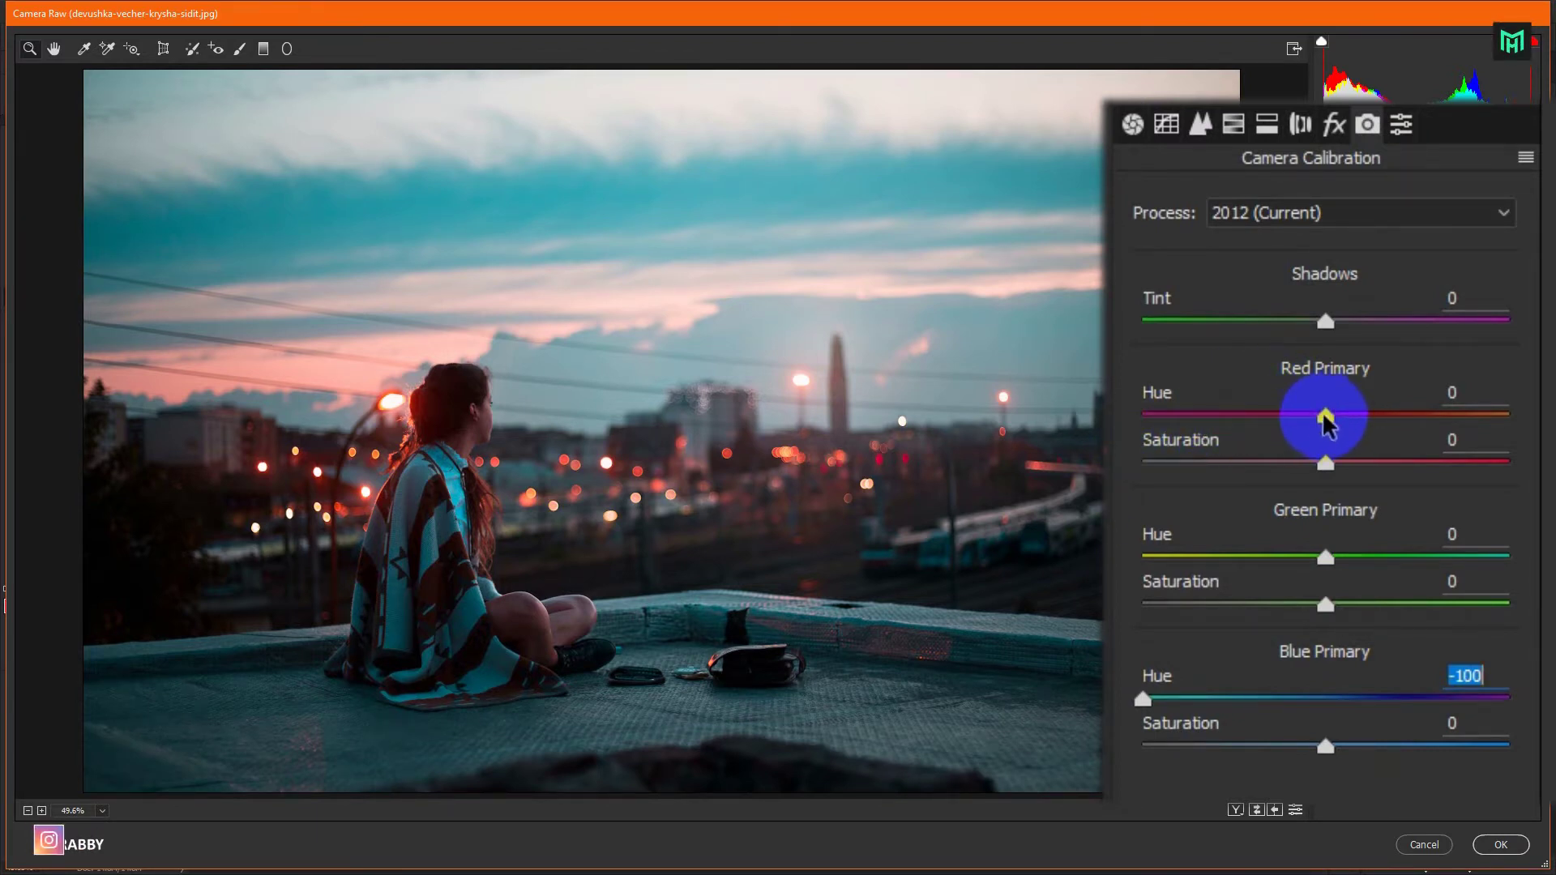
{"action": "left_click_drag", "start_coordinate": [1325, 416], "coordinate": [1216, 450]}
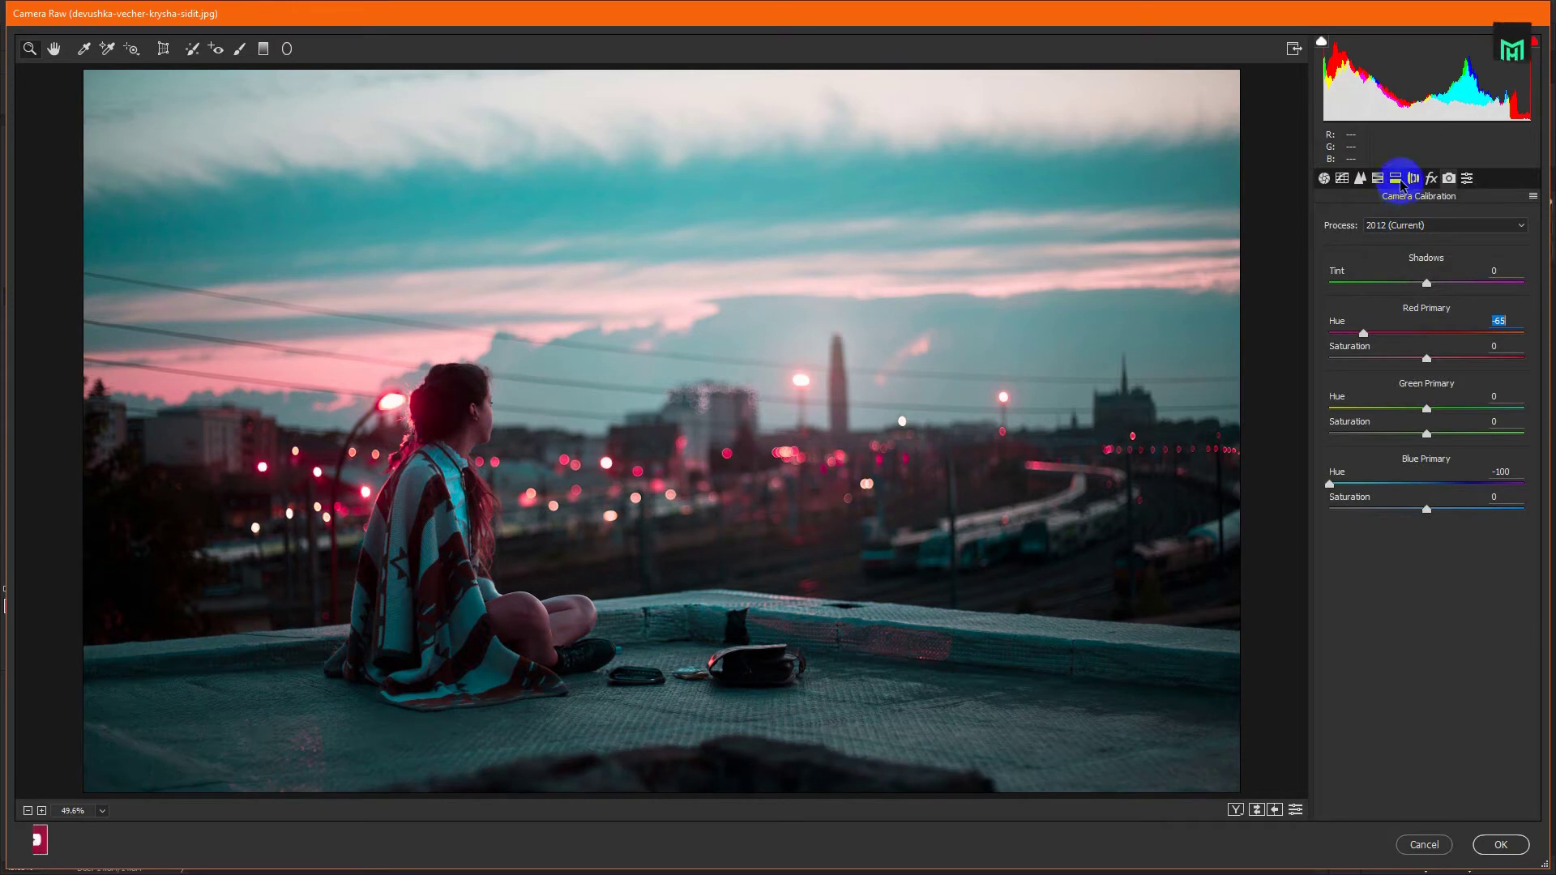
- In Split Toning, set the highlights hue to 191 and the highlights saturation to 14
{"action": "left_click", "coordinate": [1396, 180]}
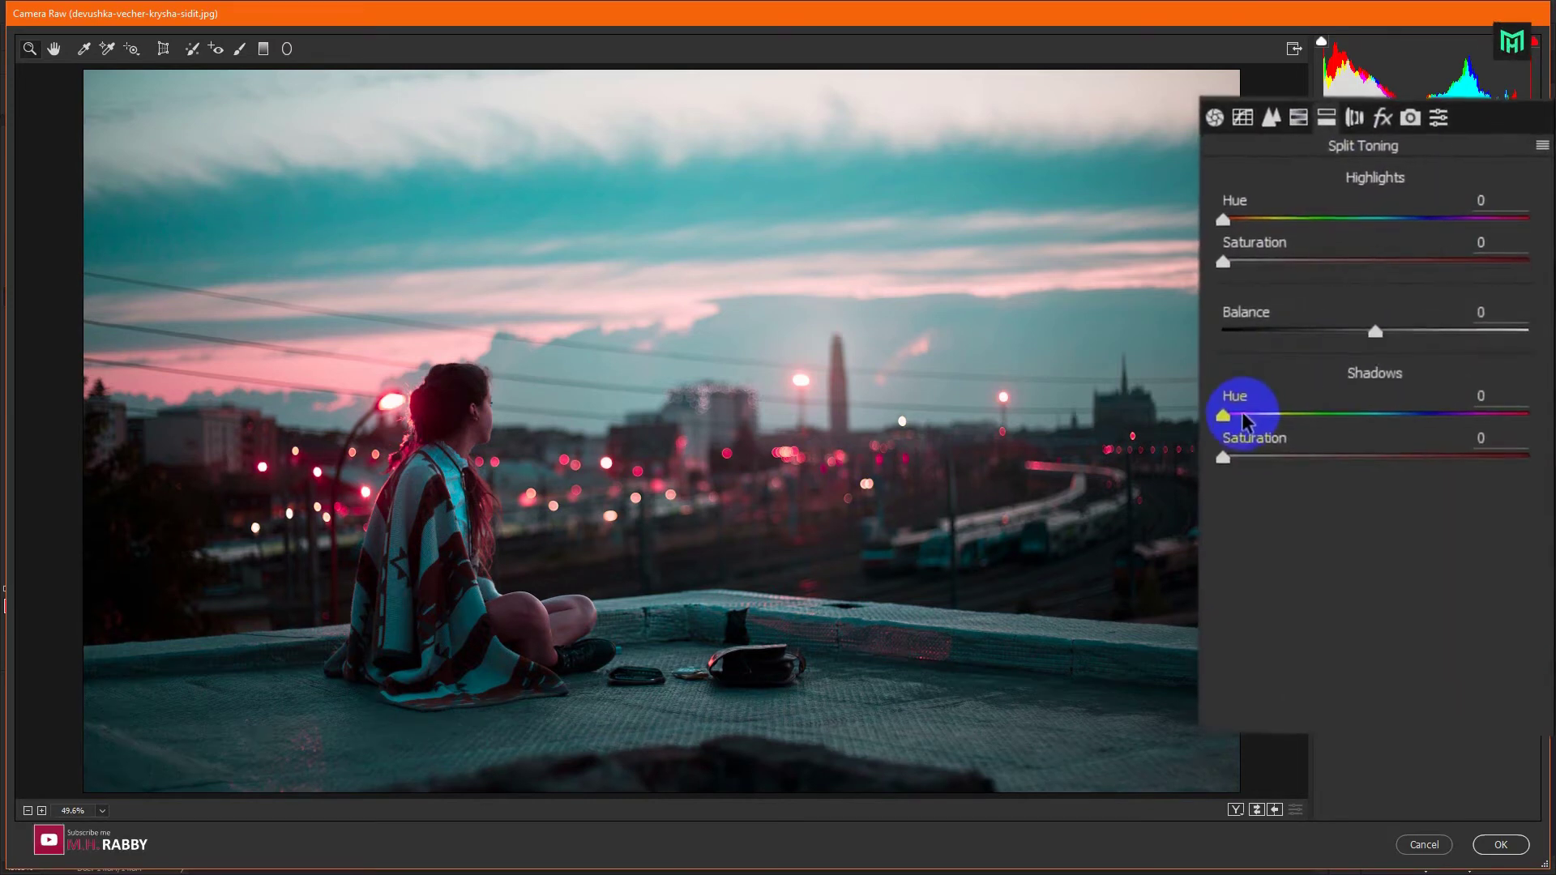
{"action": "mouse_move", "coordinate": [1206, 426]}
{"action": "left_mouse_down"}
{"action": "mouse_move", "coordinate": [1329, 423]}
{"action": "mouse_move", "coordinate": [1189, 451]}
{"action": "left_mouse_up"}
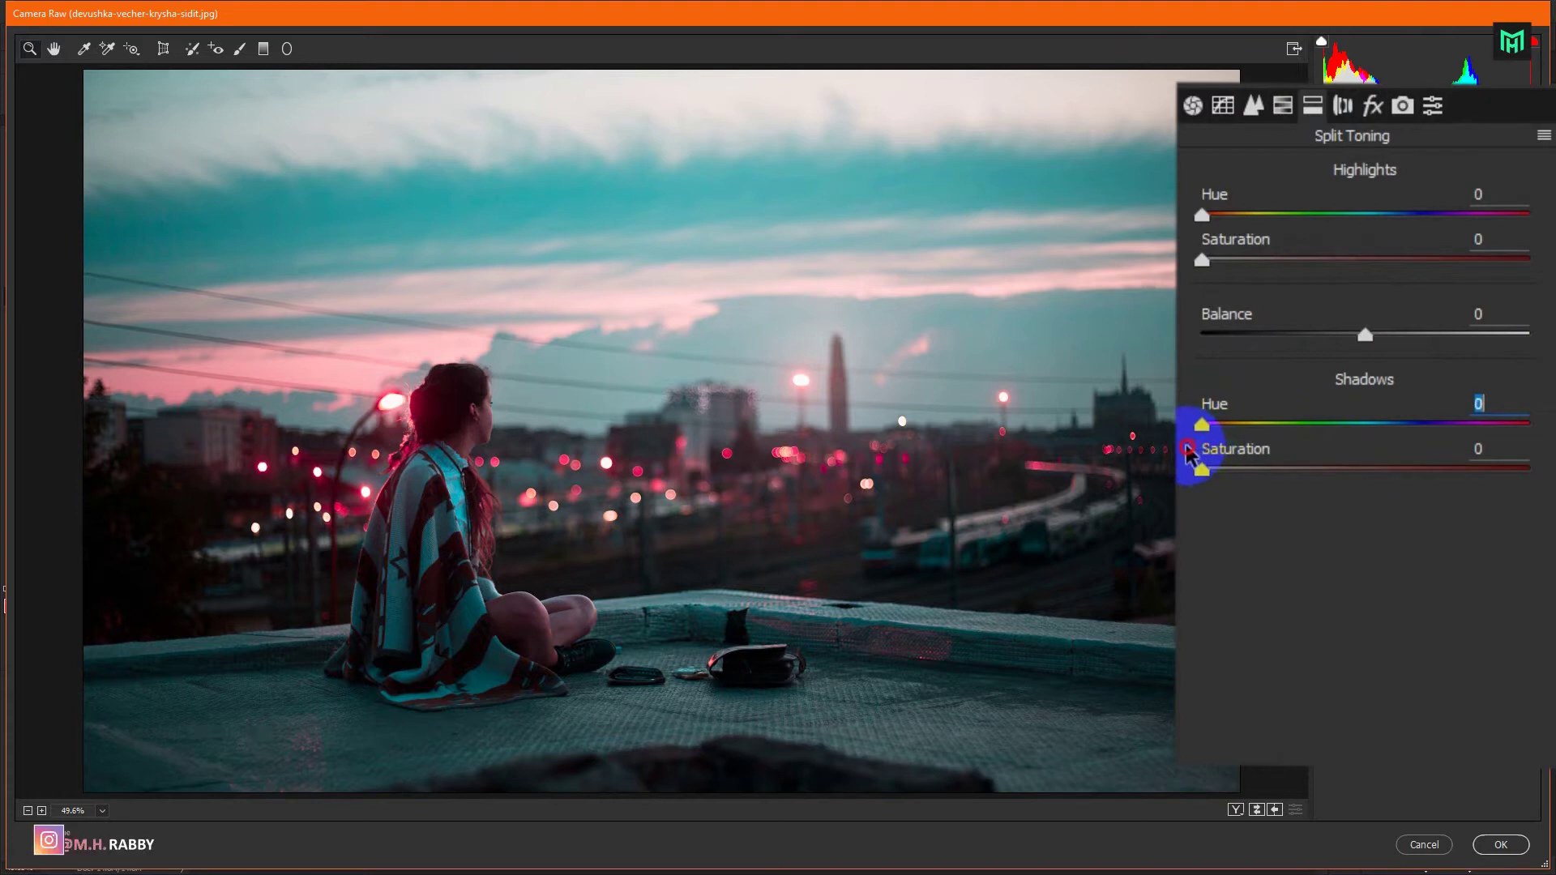
{"action": "left_click_drag", "start_coordinate": [1201, 260], "coordinate": [1347, 312]}
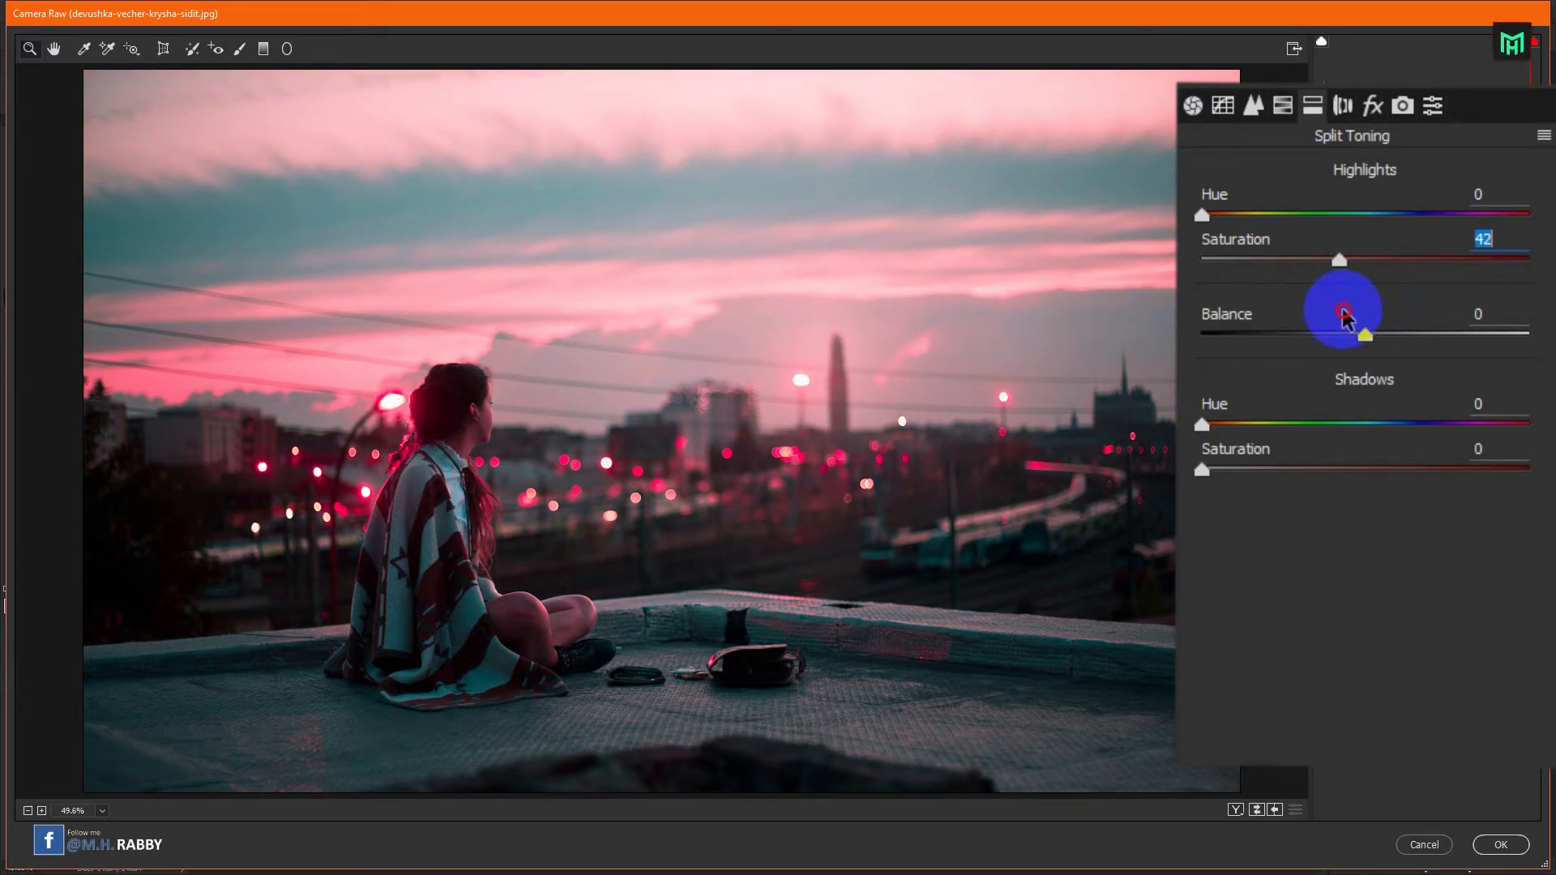
{"action": "left_click_drag", "start_coordinate": [1209, 214], "coordinate": [1380, 238]}
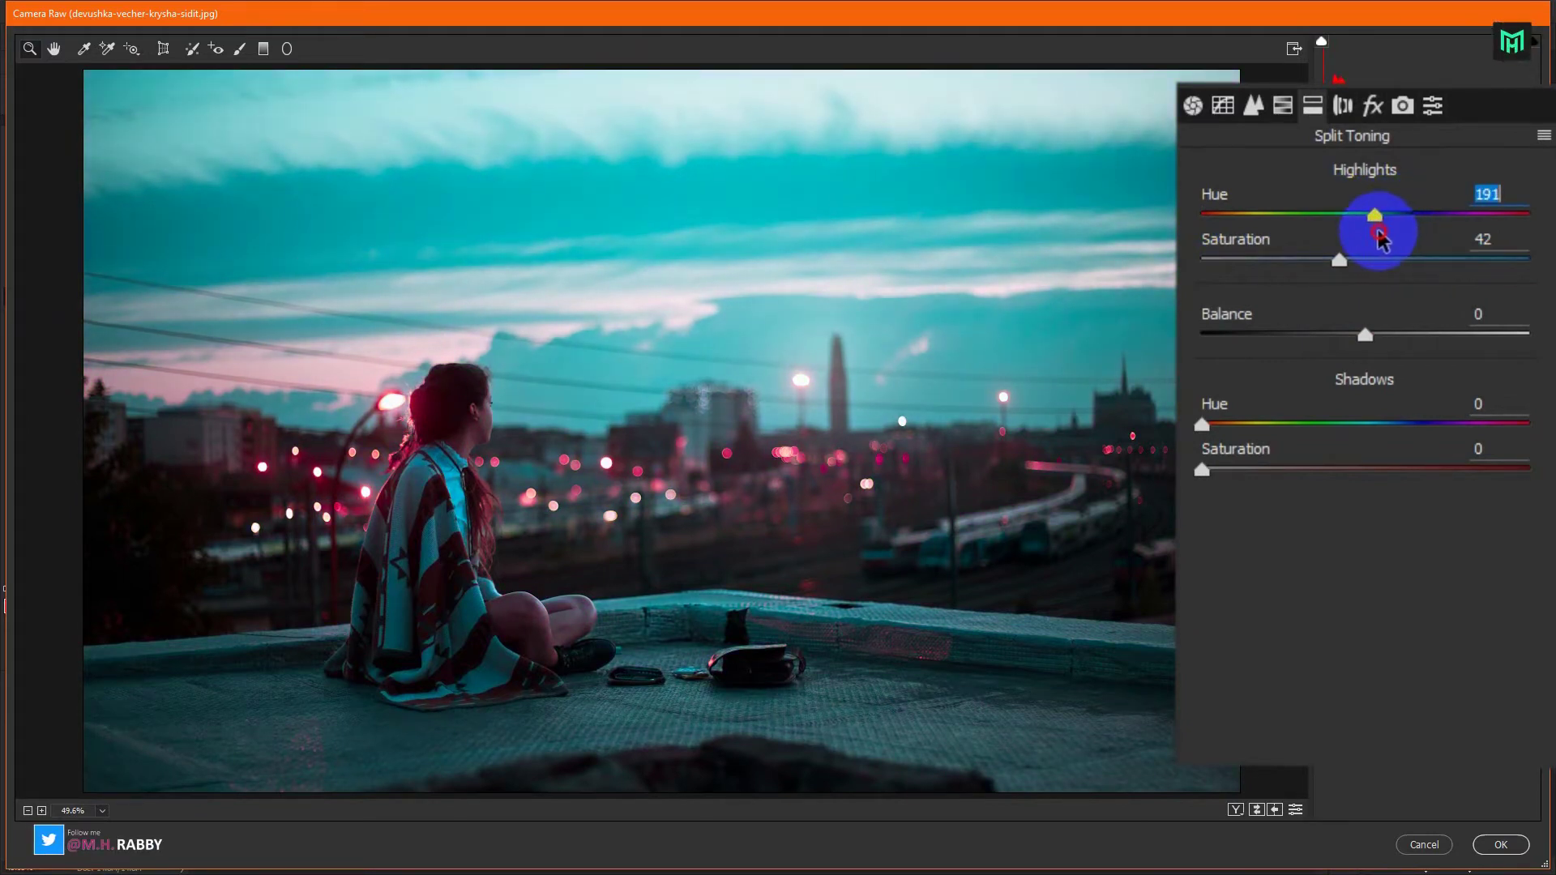
{"action": "left_click", "coordinate": [1338, 262]}
{"action": "left_click_drag", "start_coordinate": [1340, 267], "coordinate": [1255, 285]}
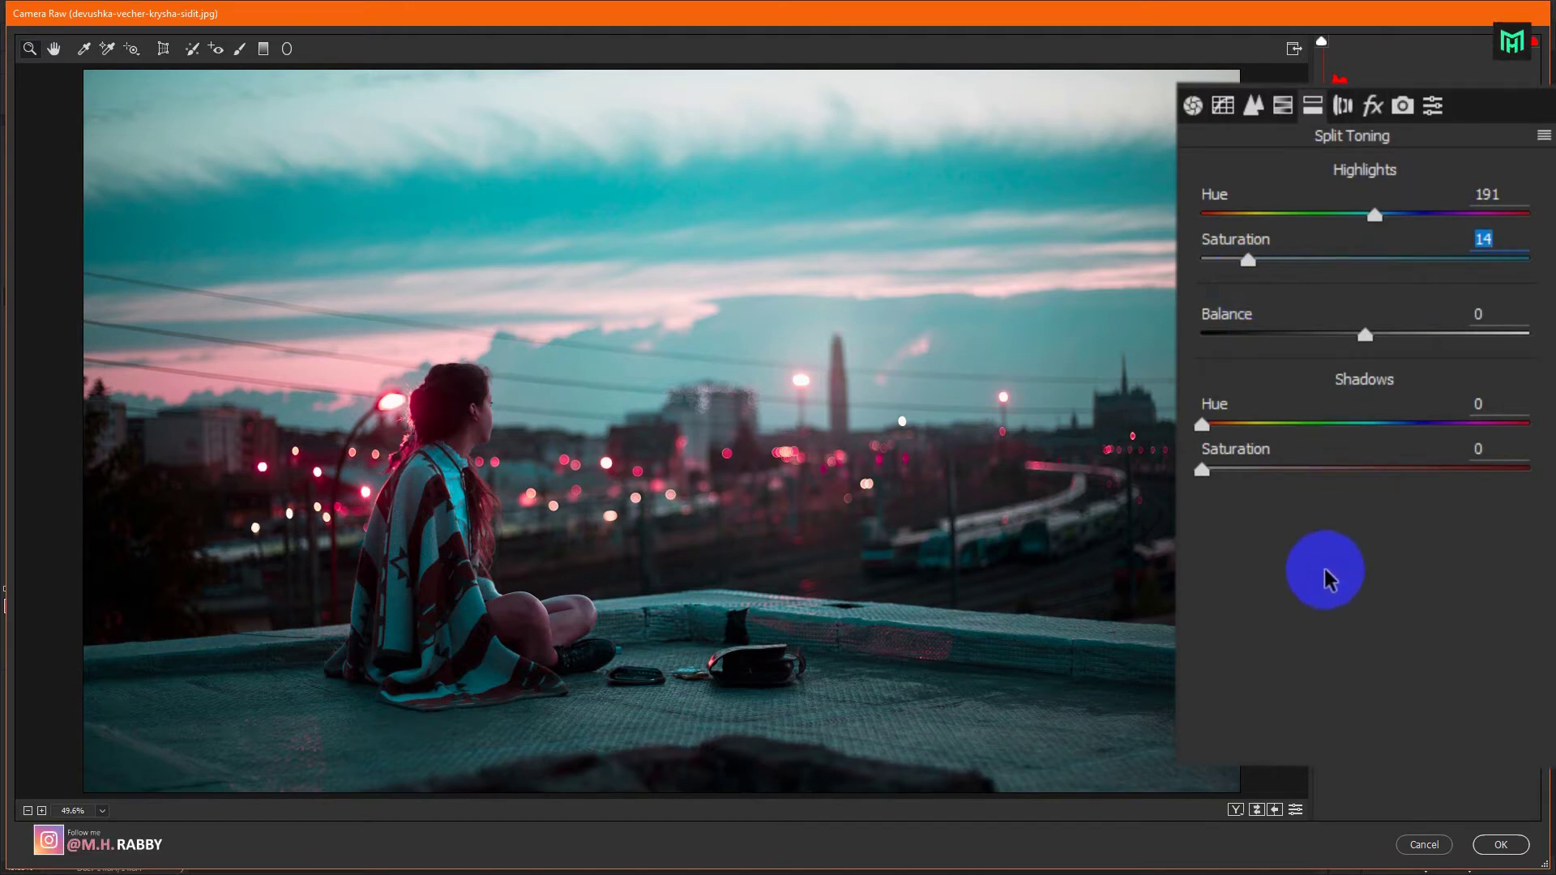
- Set the basic Temperature to -3, Clarity to +2, Vibrance to +3 and Whites to -31, and apply the Camera Raw adjustments
{"action": "left_click", "coordinate": [1194, 105]}
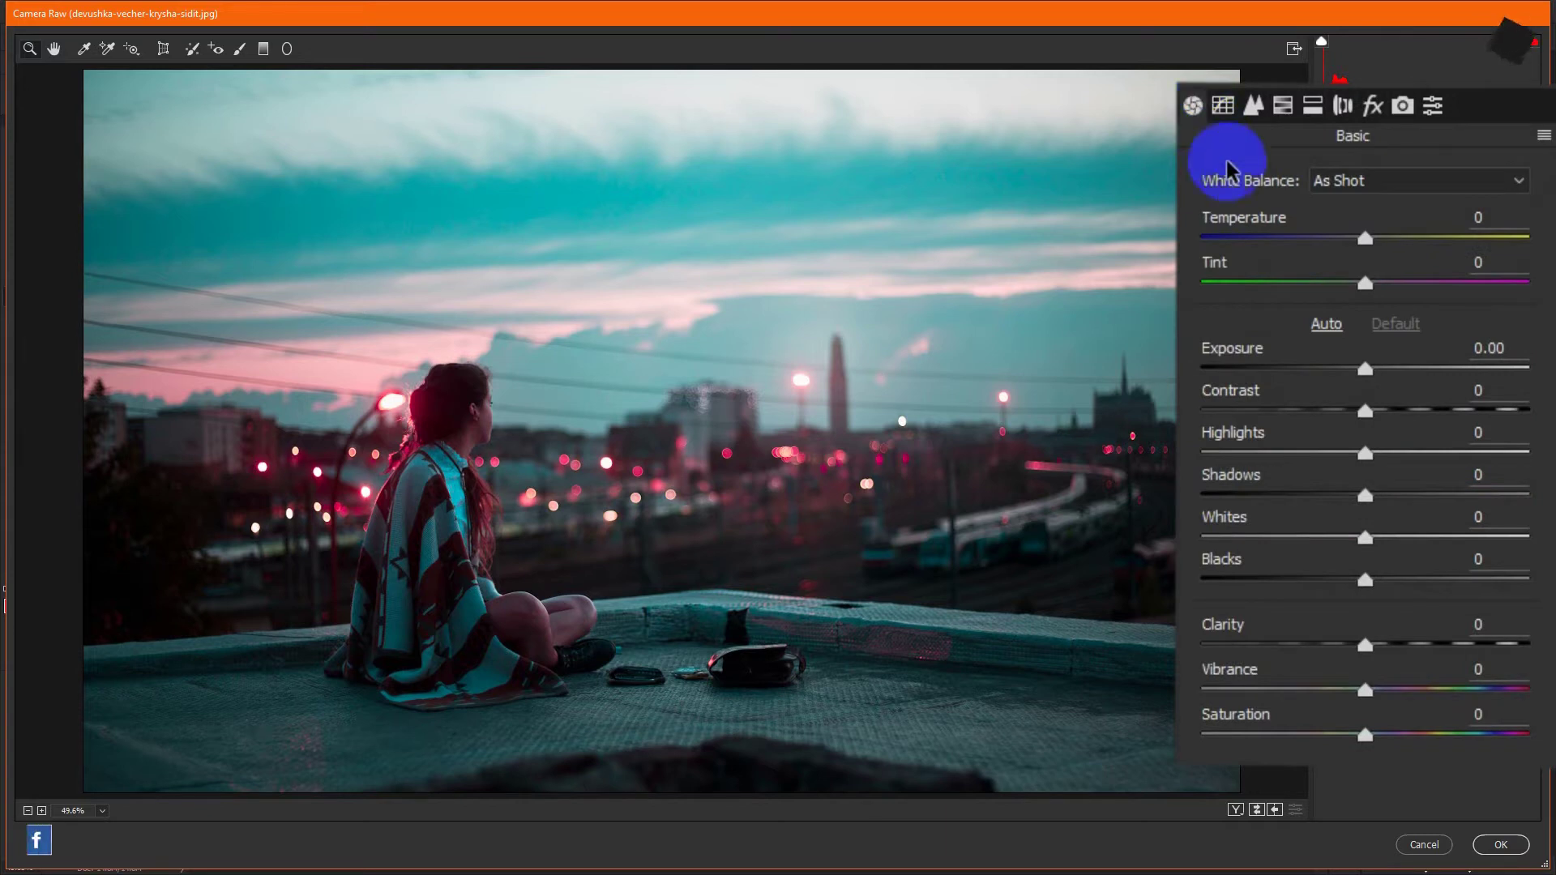
{"action": "mouse_move", "coordinate": [1366, 241]}
{"action": "left_mouse_down"}
{"action": "mouse_move", "coordinate": [1341, 242]}
{"action": "mouse_move", "coordinate": [1367, 258]}
{"action": "mouse_move", "coordinate": [1359, 242]}
{"action": "left_mouse_up"}
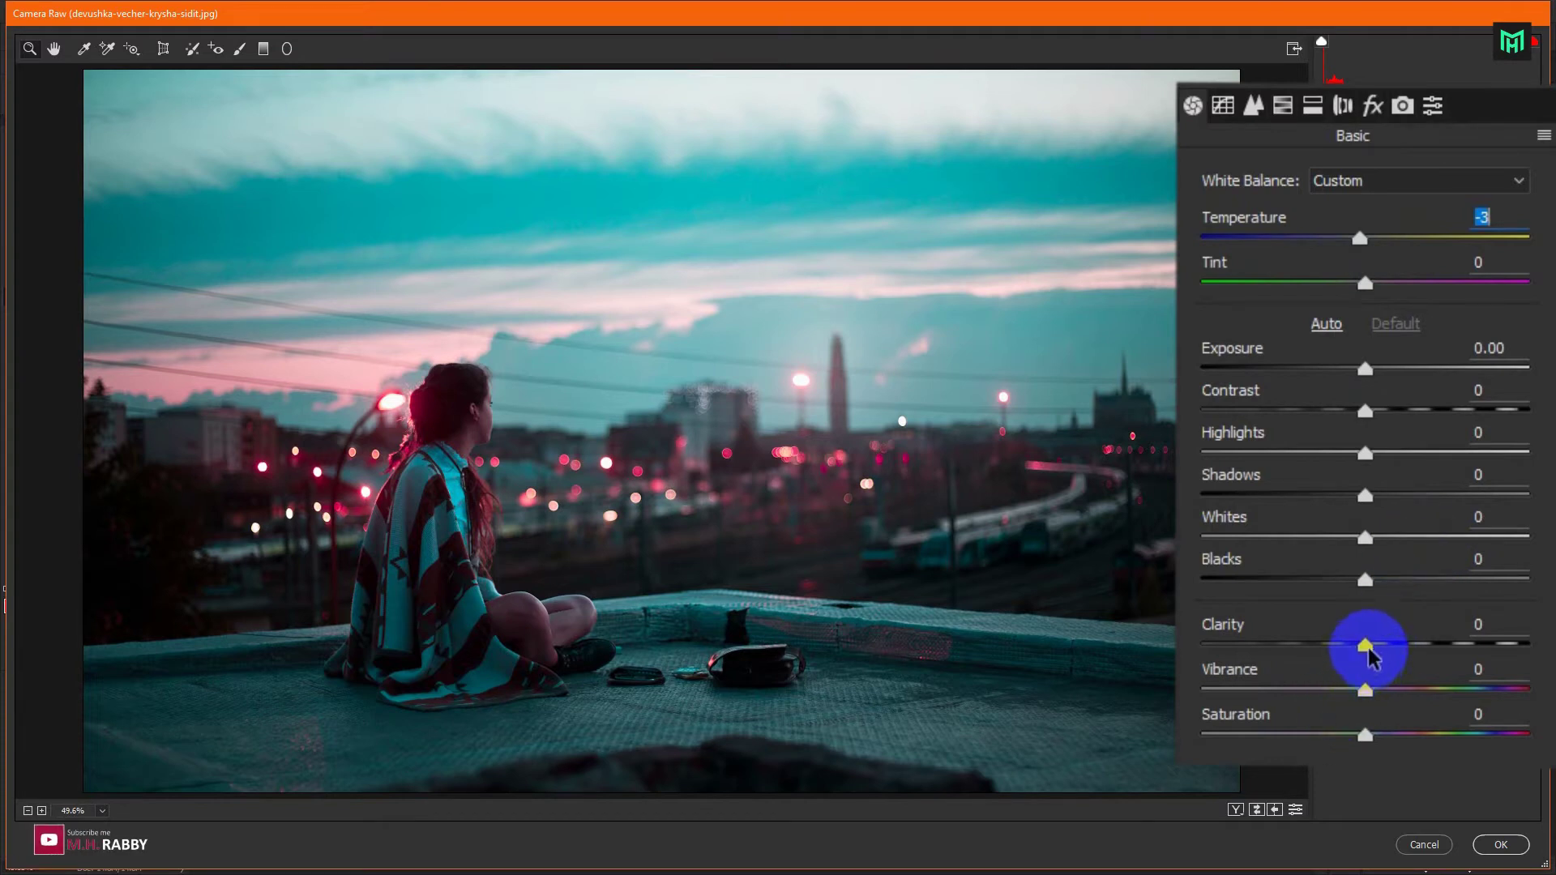
{"action": "mouse_move", "coordinate": [1364, 645]}
{"action": "left_mouse_down"}
{"action": "mouse_move", "coordinate": [1401, 646]}
{"action": "mouse_move", "coordinate": [1373, 662]}
{"action": "left_mouse_up"}
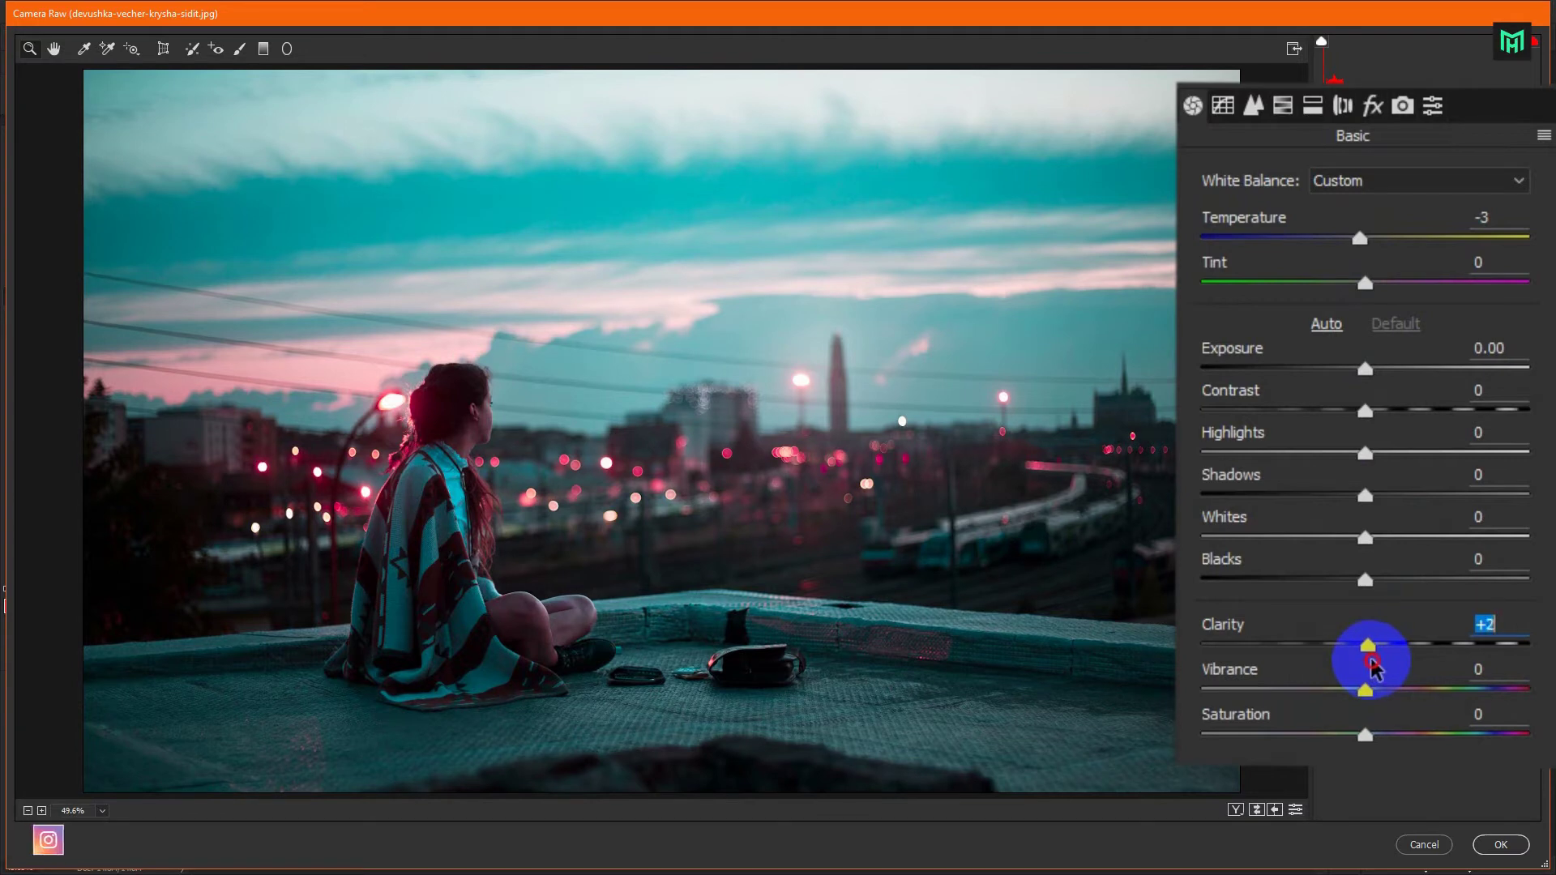
{"action": "left_click", "coordinate": [1366, 689]}
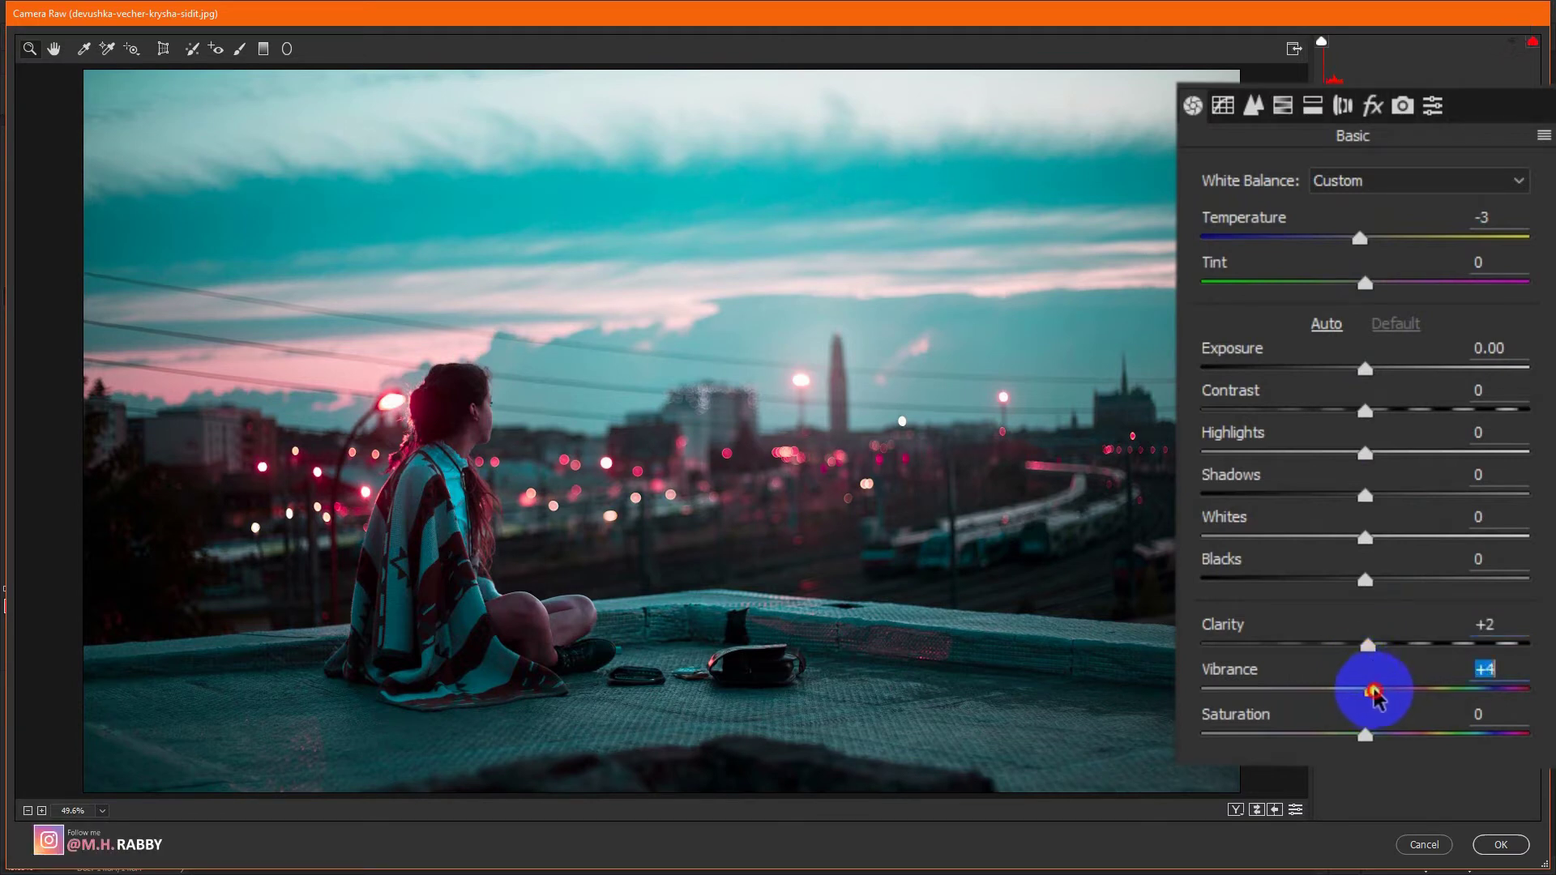
{"action": "left_click_drag", "start_coordinate": [1367, 695], "coordinate": [1370, 695]}
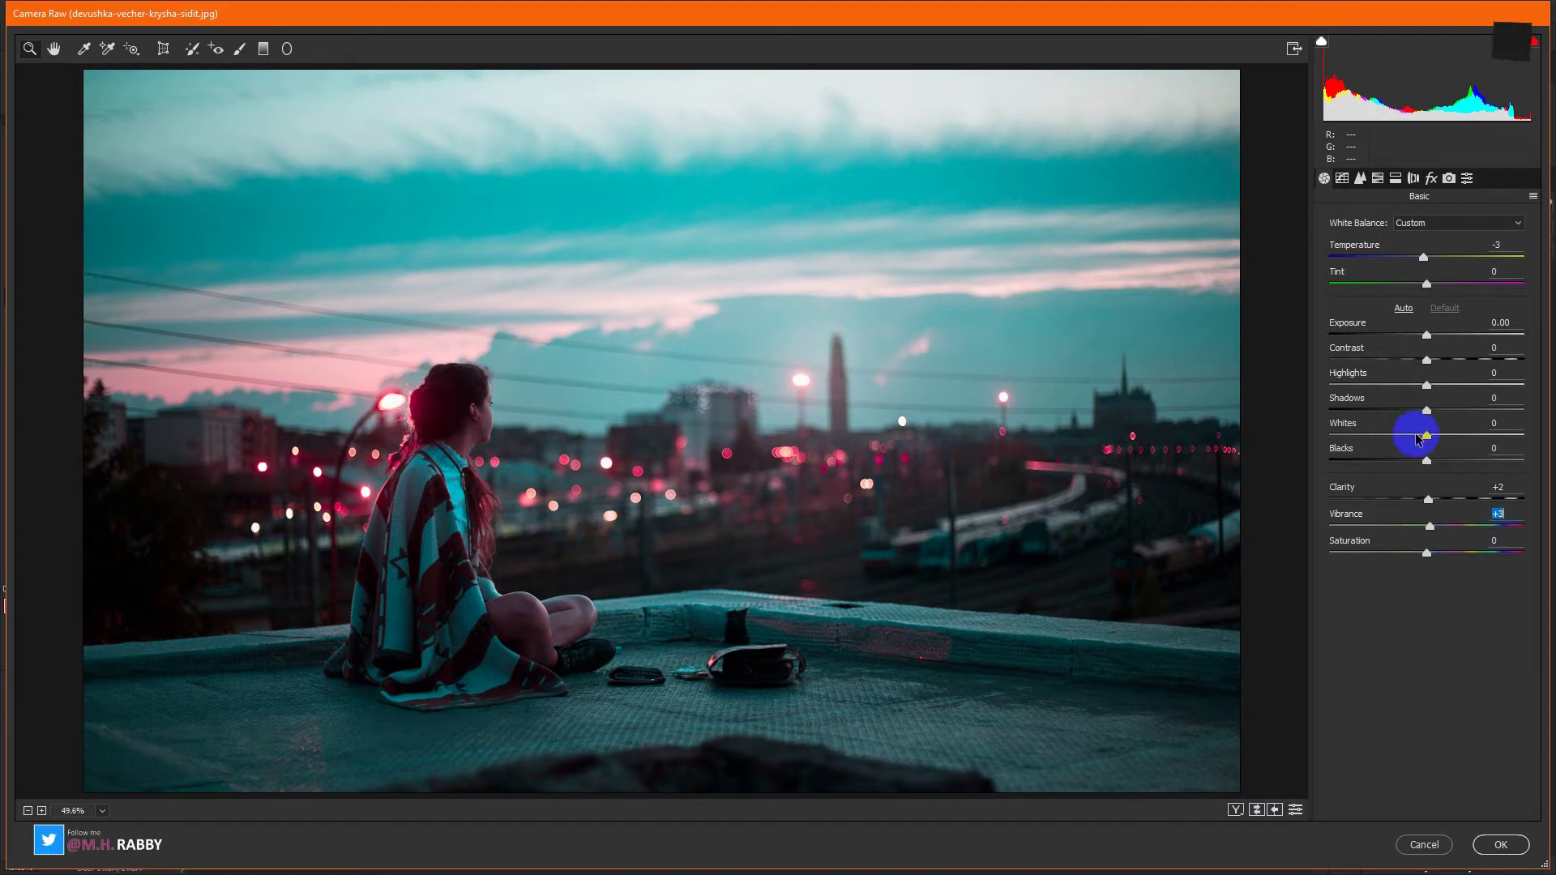
{"action": "left_click_drag", "start_coordinate": [1427, 438], "coordinate": [1393, 525]}
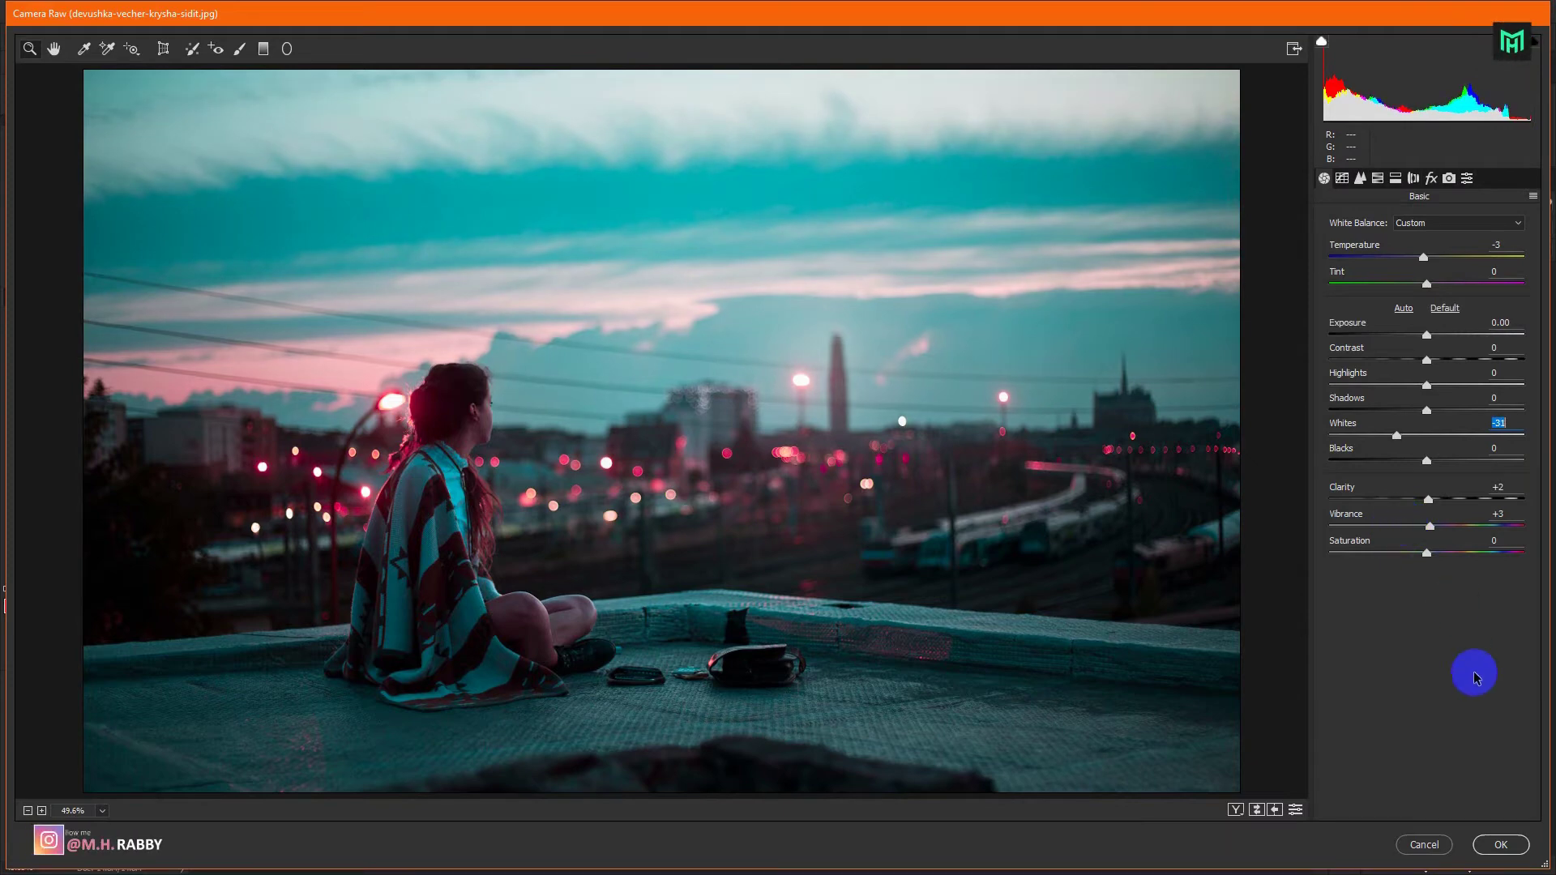
{"action": "left_click", "coordinate": [1487, 852]}
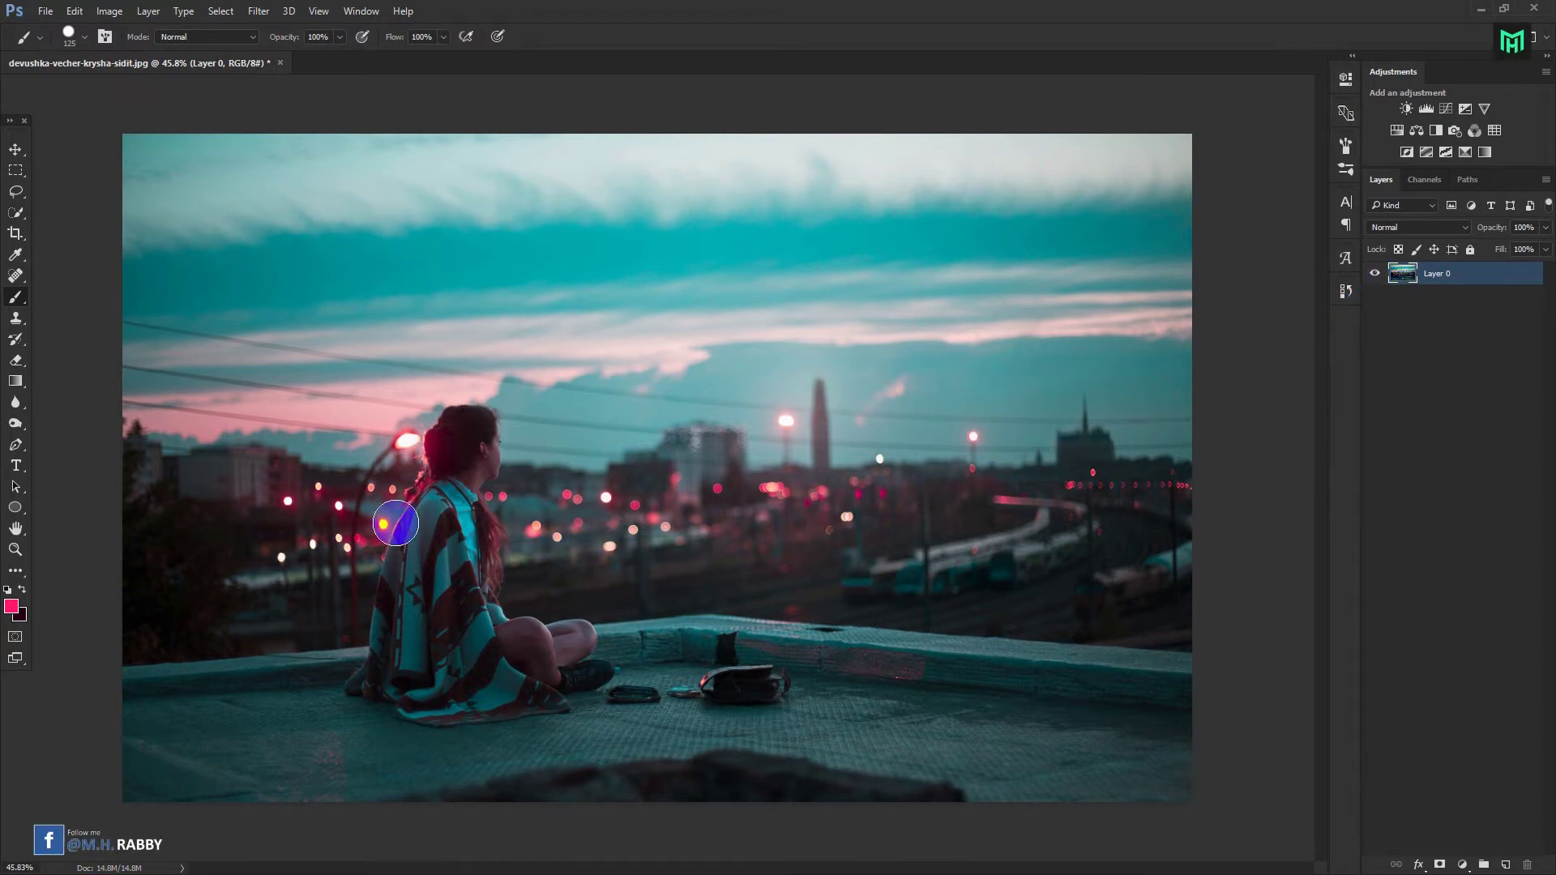
- Duplicate Layer 0 and open the copy in the Nik Collection filter Color Efex Pro 4
{"action": "scroll", "coordinate": [421, 469], "scroll_direction": "up", "scroll_amount": 3}
{"action": "scroll", "coordinate": [430, 470], "scroll_direction": "down", "scroll_amount": 3}
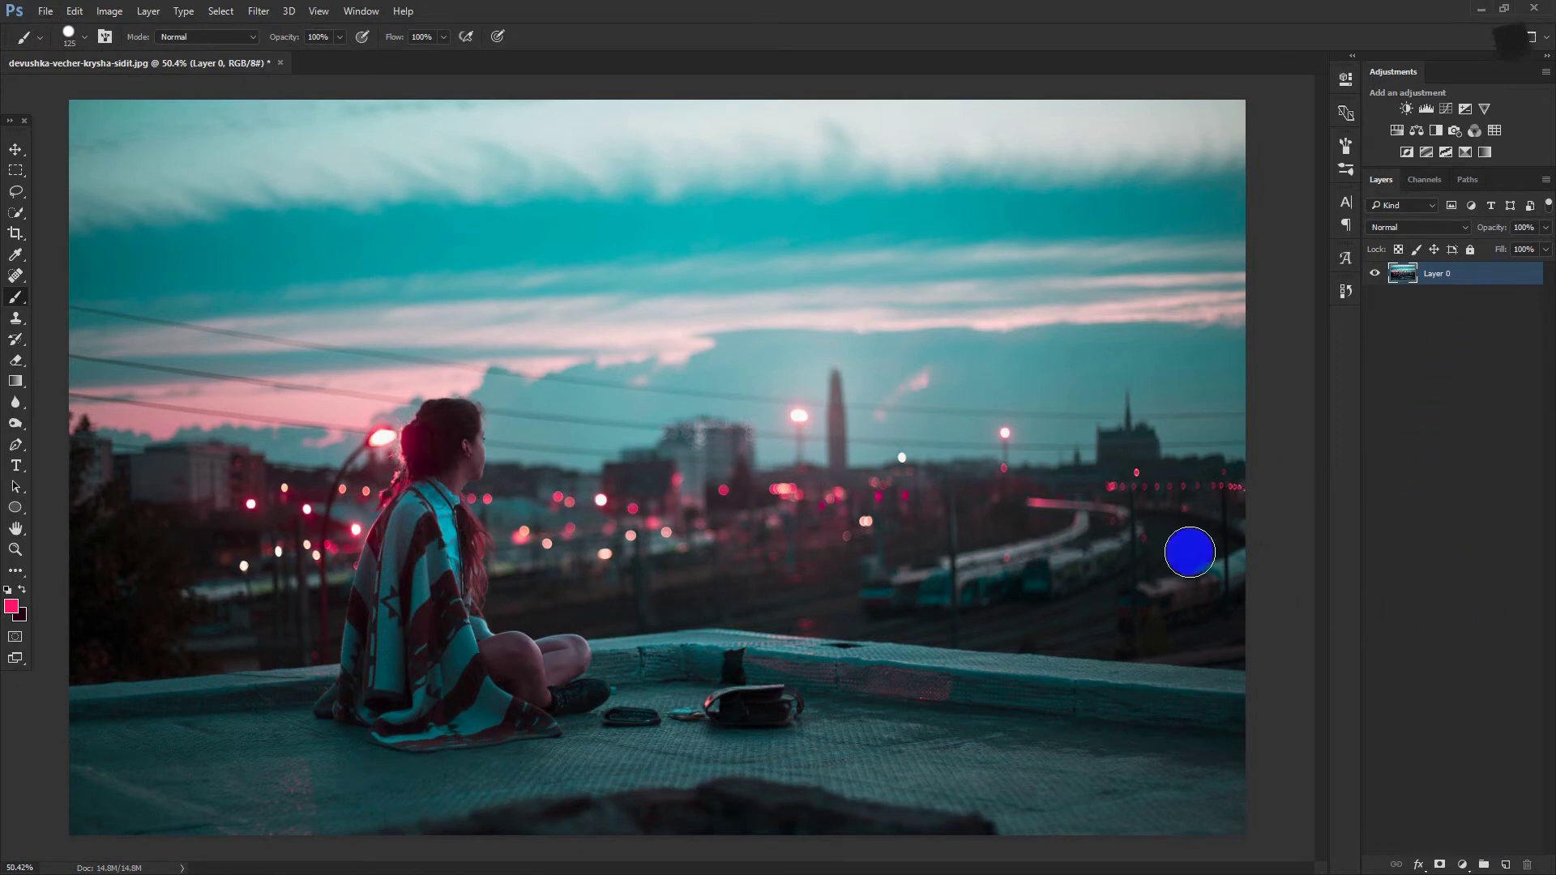
{"action": "left_click_drag", "start_coordinate": [1470, 300], "coordinate": [1508, 867]}
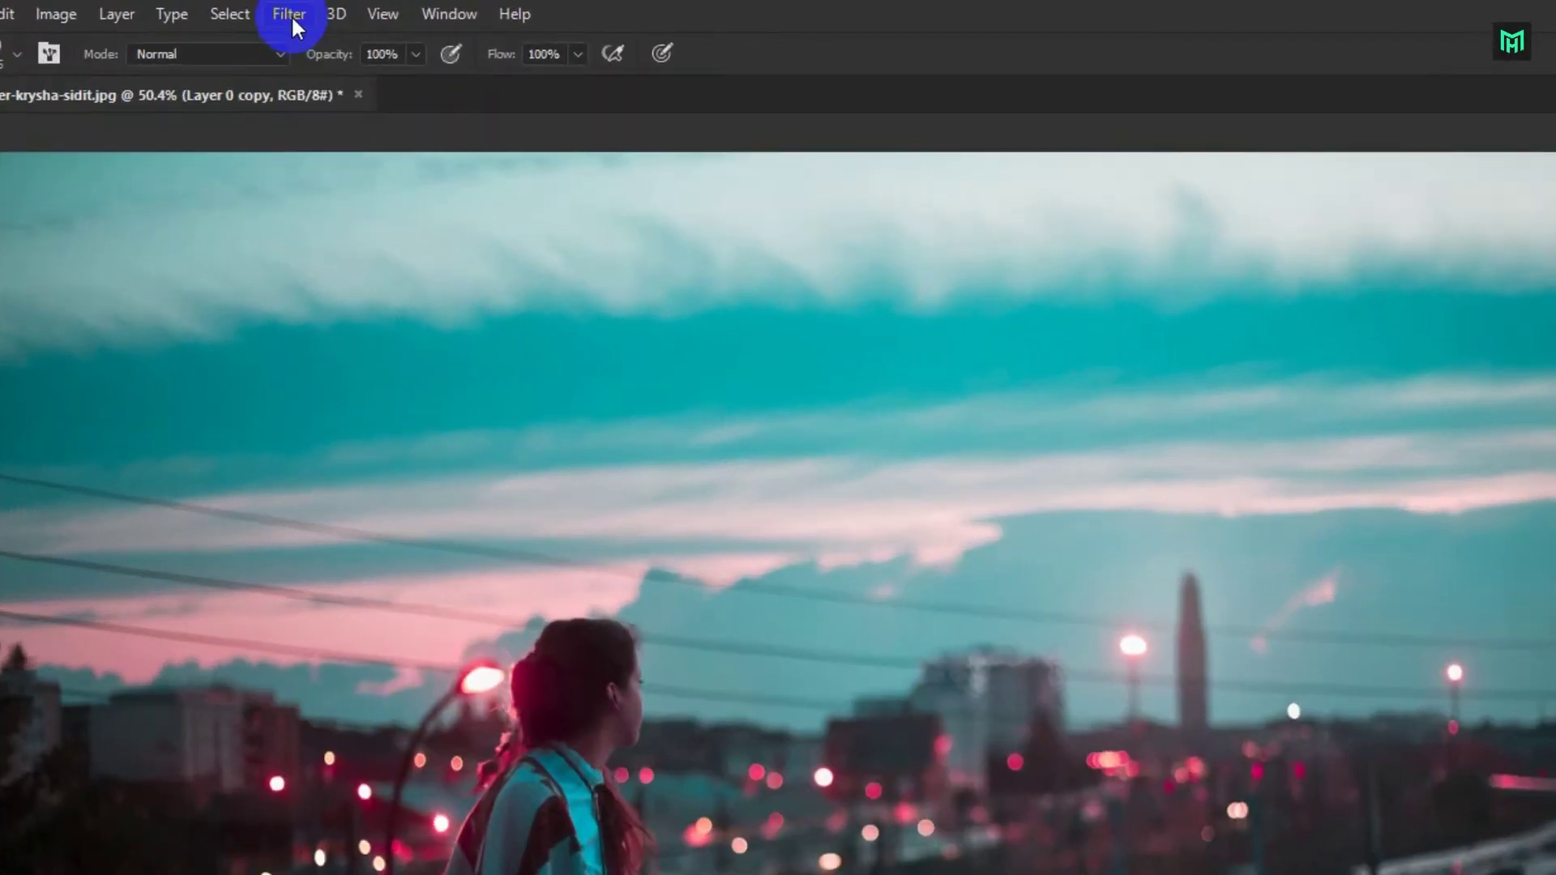
{"action": "left_click", "coordinate": [259, 11]}
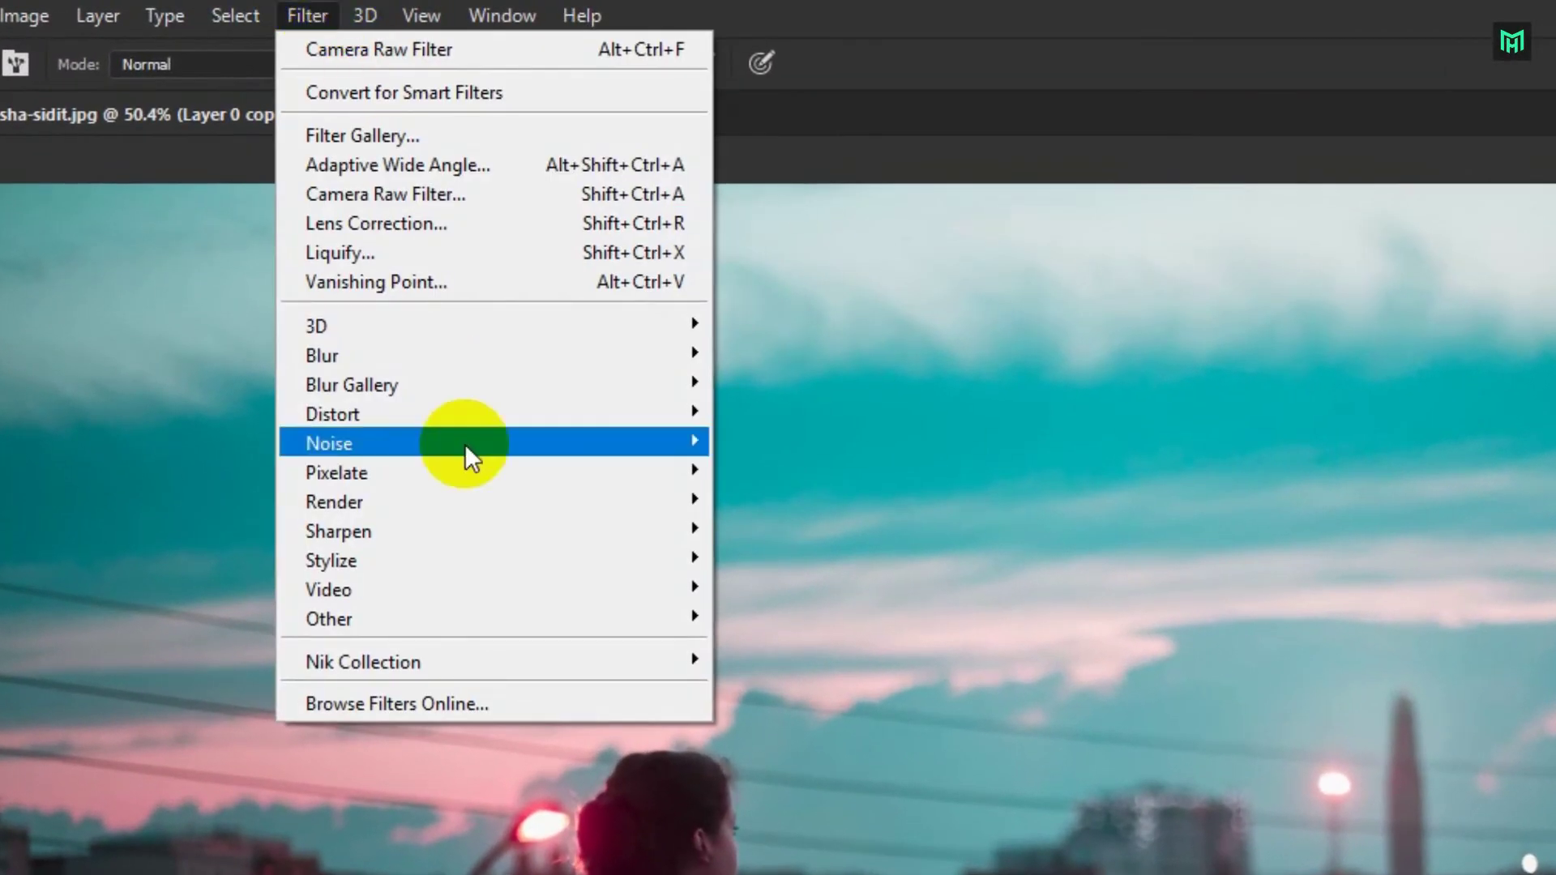
{"action": "mouse_move", "coordinate": [449, 662]}
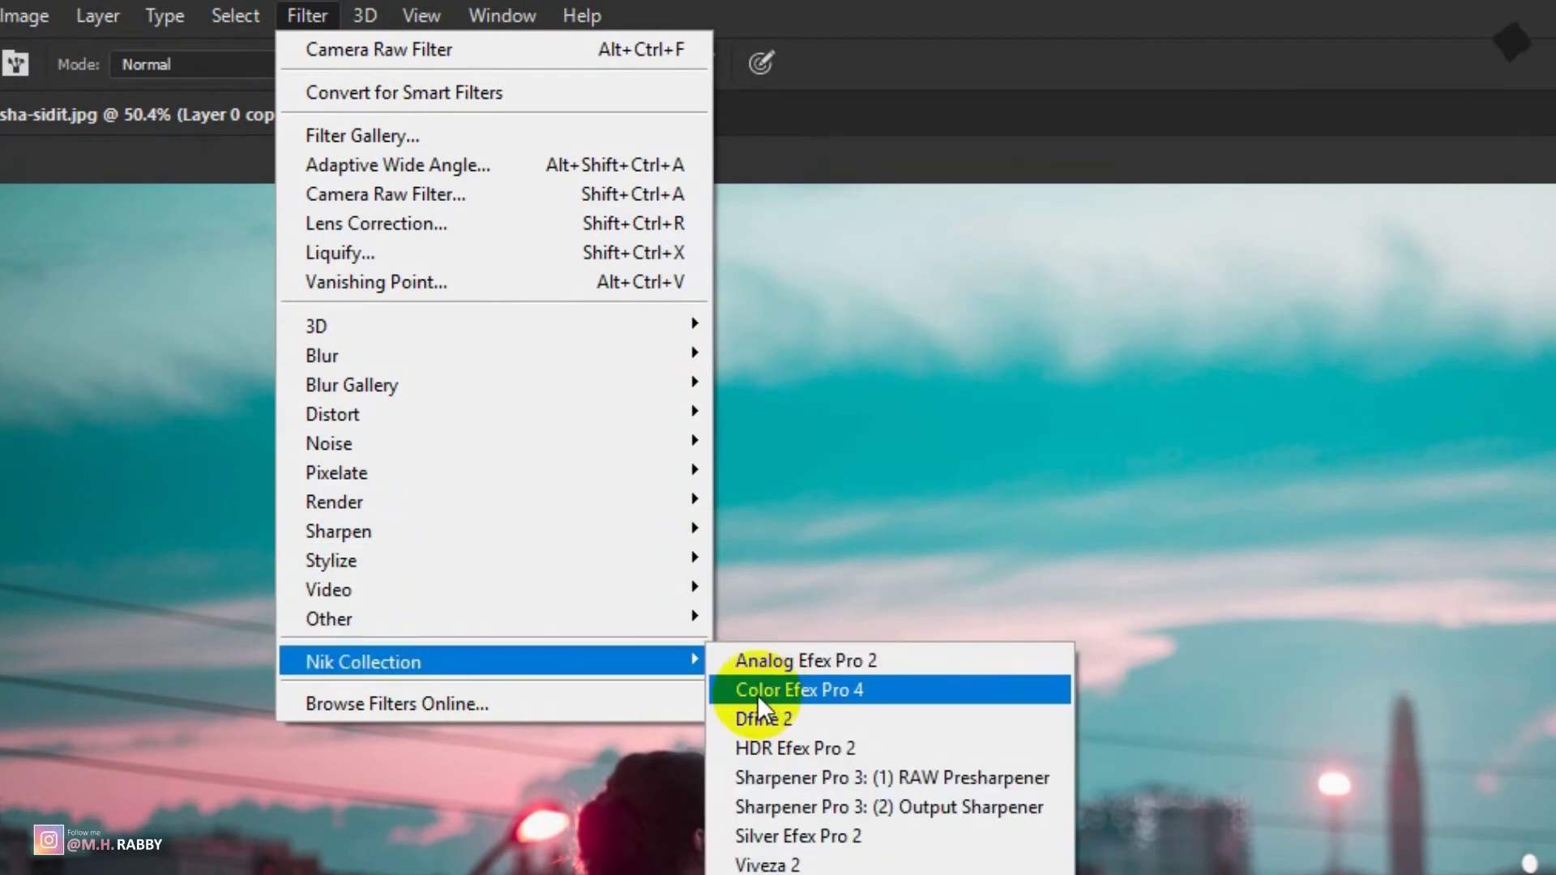
{"action": "left_click", "coordinate": [851, 686]}
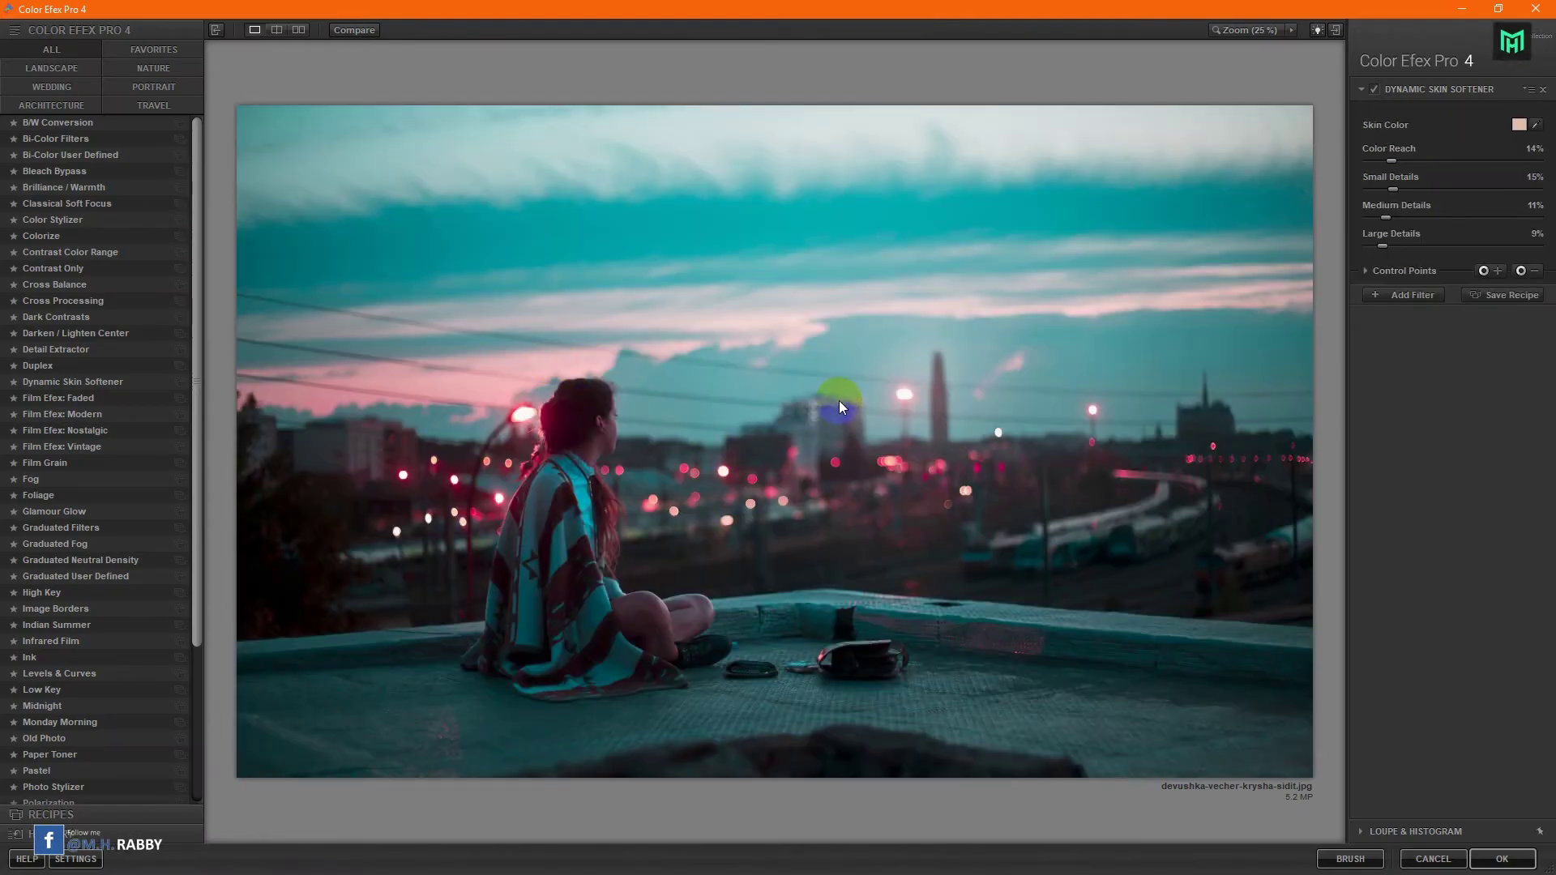
- Apply the Cross Processing filter with method B02 at 13% strength and compare the photo with it off and on
{"action": "left_click", "coordinate": [98, 300]}
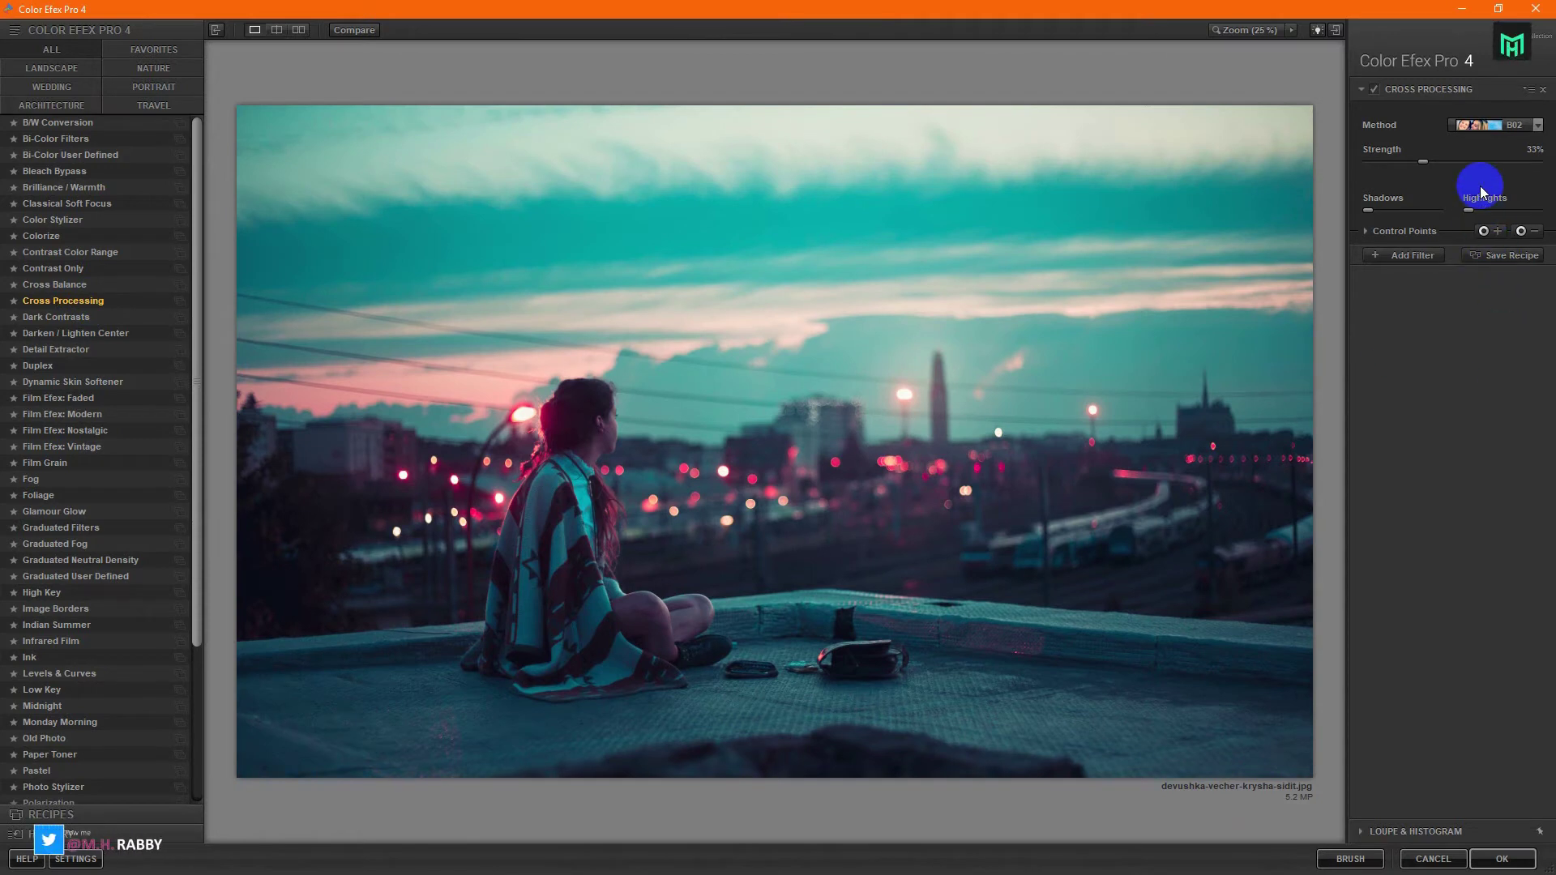
{"action": "left_click", "coordinate": [1532, 128]}
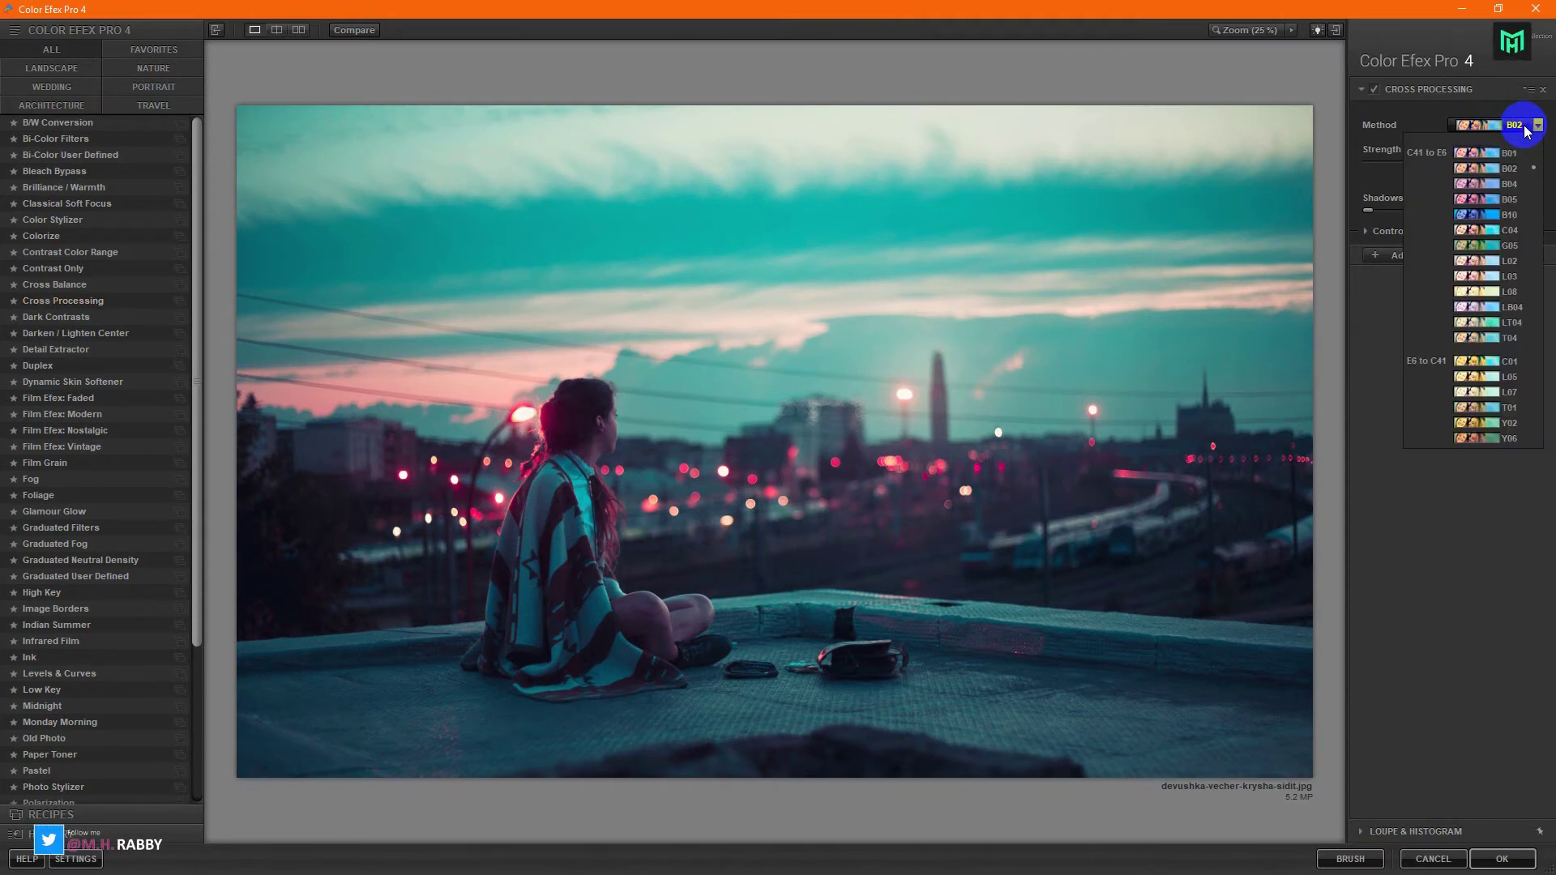
{"action": "left_click", "coordinate": [1495, 170]}
{"action": "mouse_move", "coordinate": [1413, 166]}
{"action": "left_mouse_down"}
{"action": "mouse_move", "coordinate": [1378, 173]}
{"action": "mouse_move", "coordinate": [1542, 162]}
{"action": "mouse_move", "coordinate": [1393, 185]}
{"action": "left_mouse_up"}
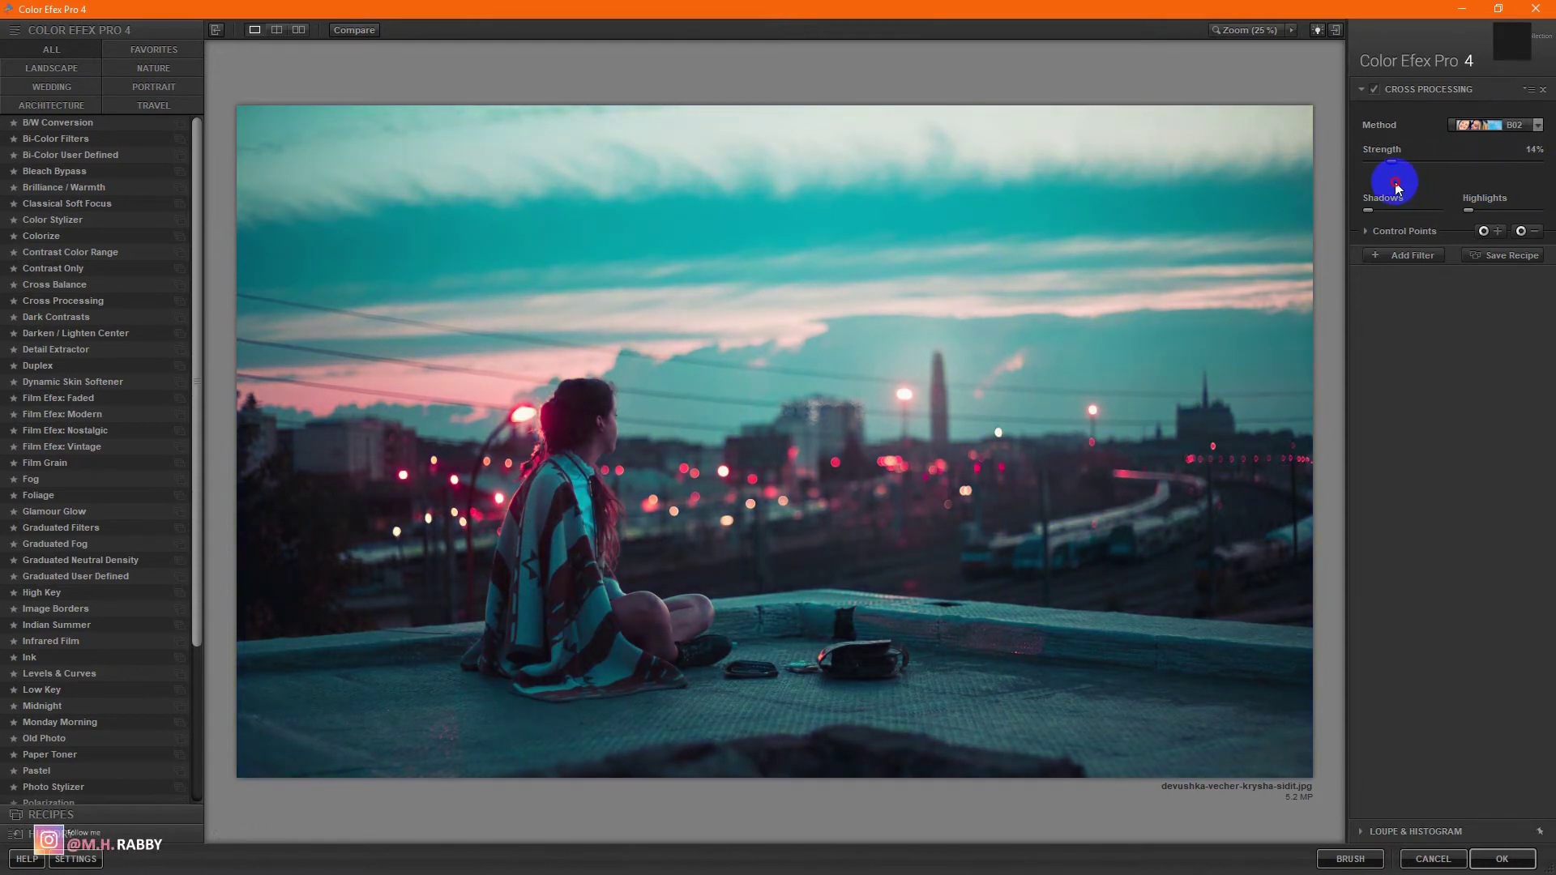
{"action": "left_click", "coordinate": [1375, 92]}
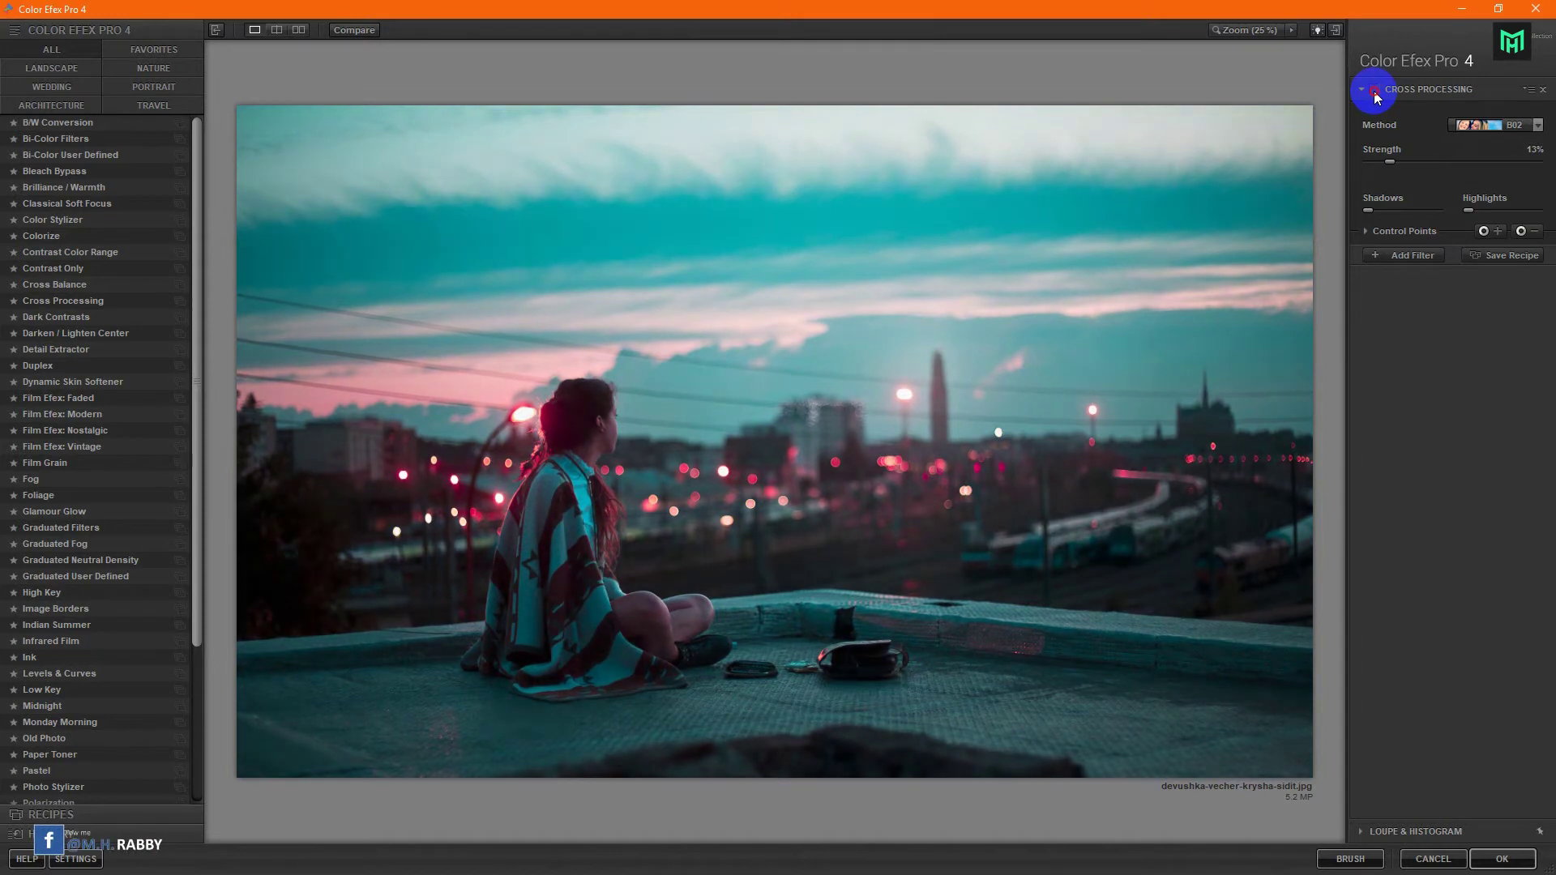
{"action": "left_click", "coordinate": [1375, 92]}
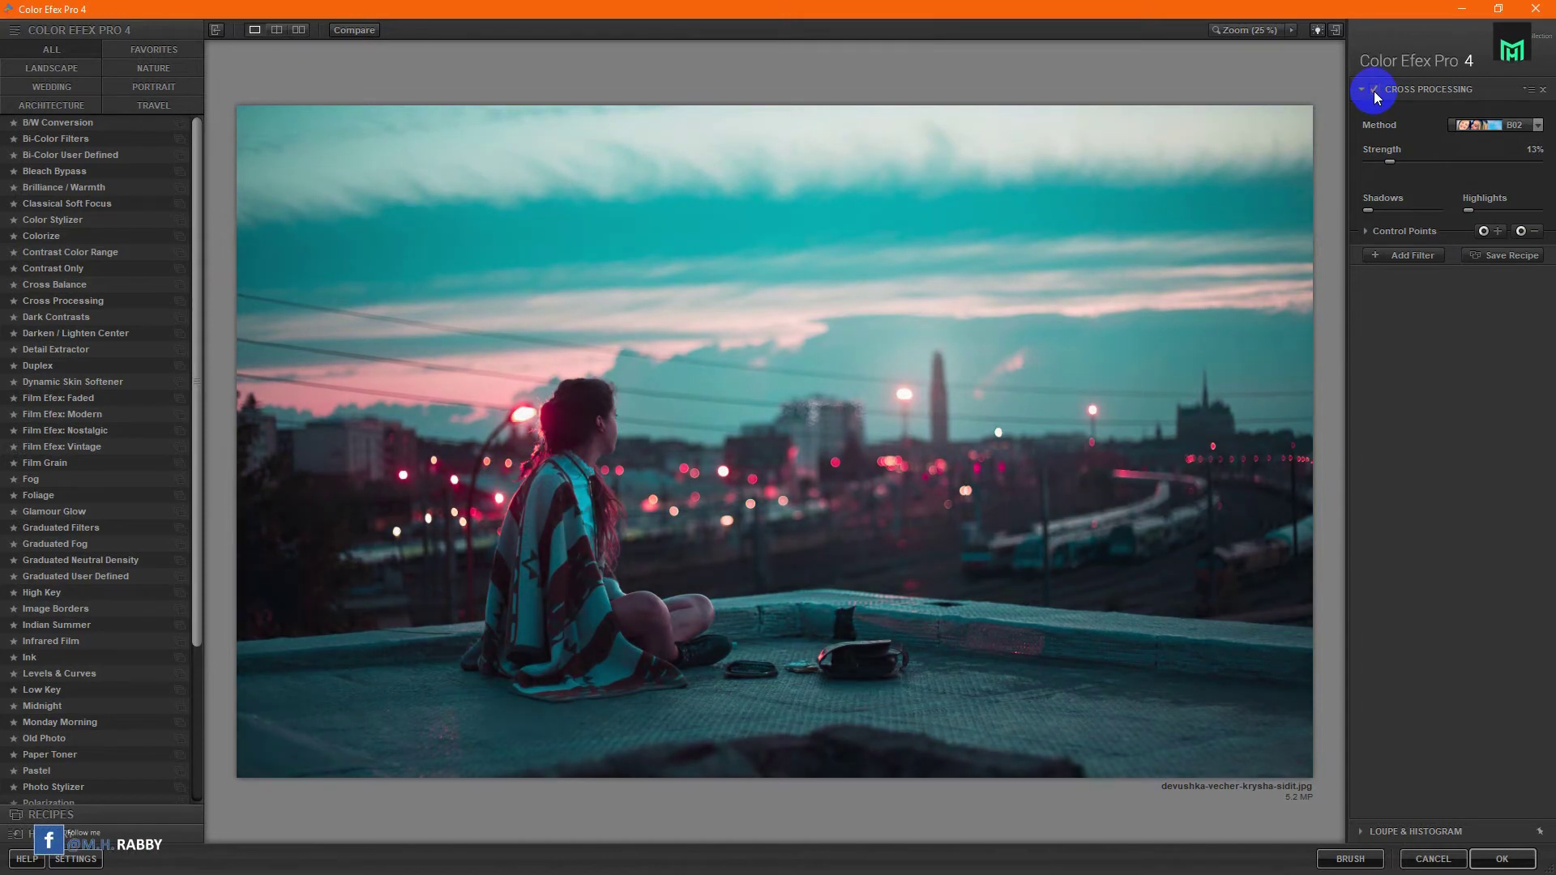
- Add a Fog filter using method 1 at 6% intensity and apply the filter stack to the photo
{"action": "left_click", "coordinate": [1394, 254]}
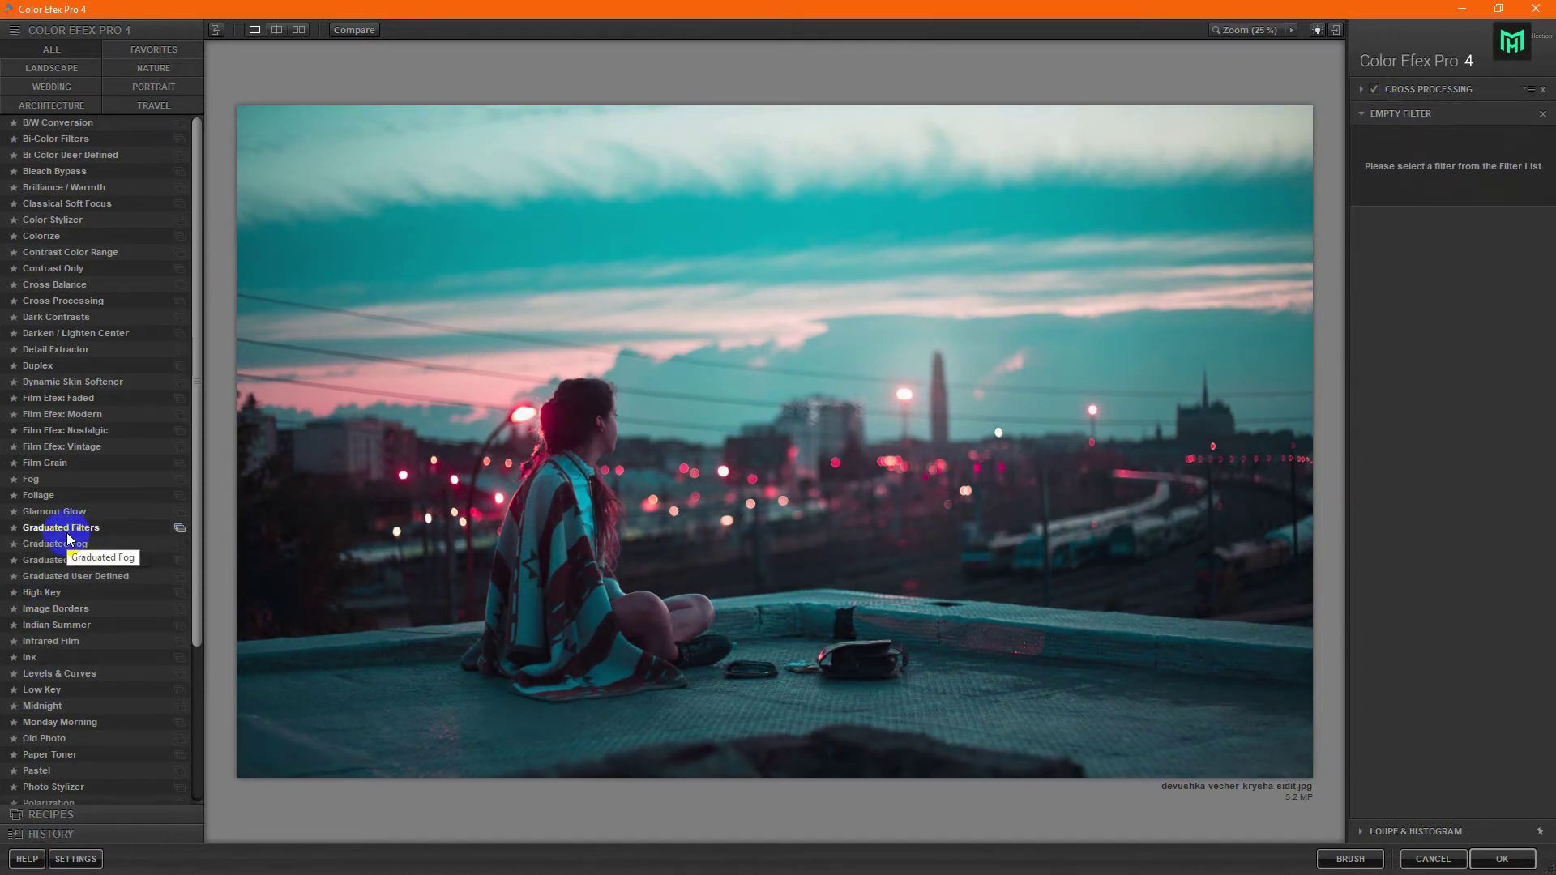
{"action": "left_click", "coordinate": [32, 479]}
{"action": "left_click_drag", "start_coordinate": [1450, 186], "coordinate": [1380, 202]}
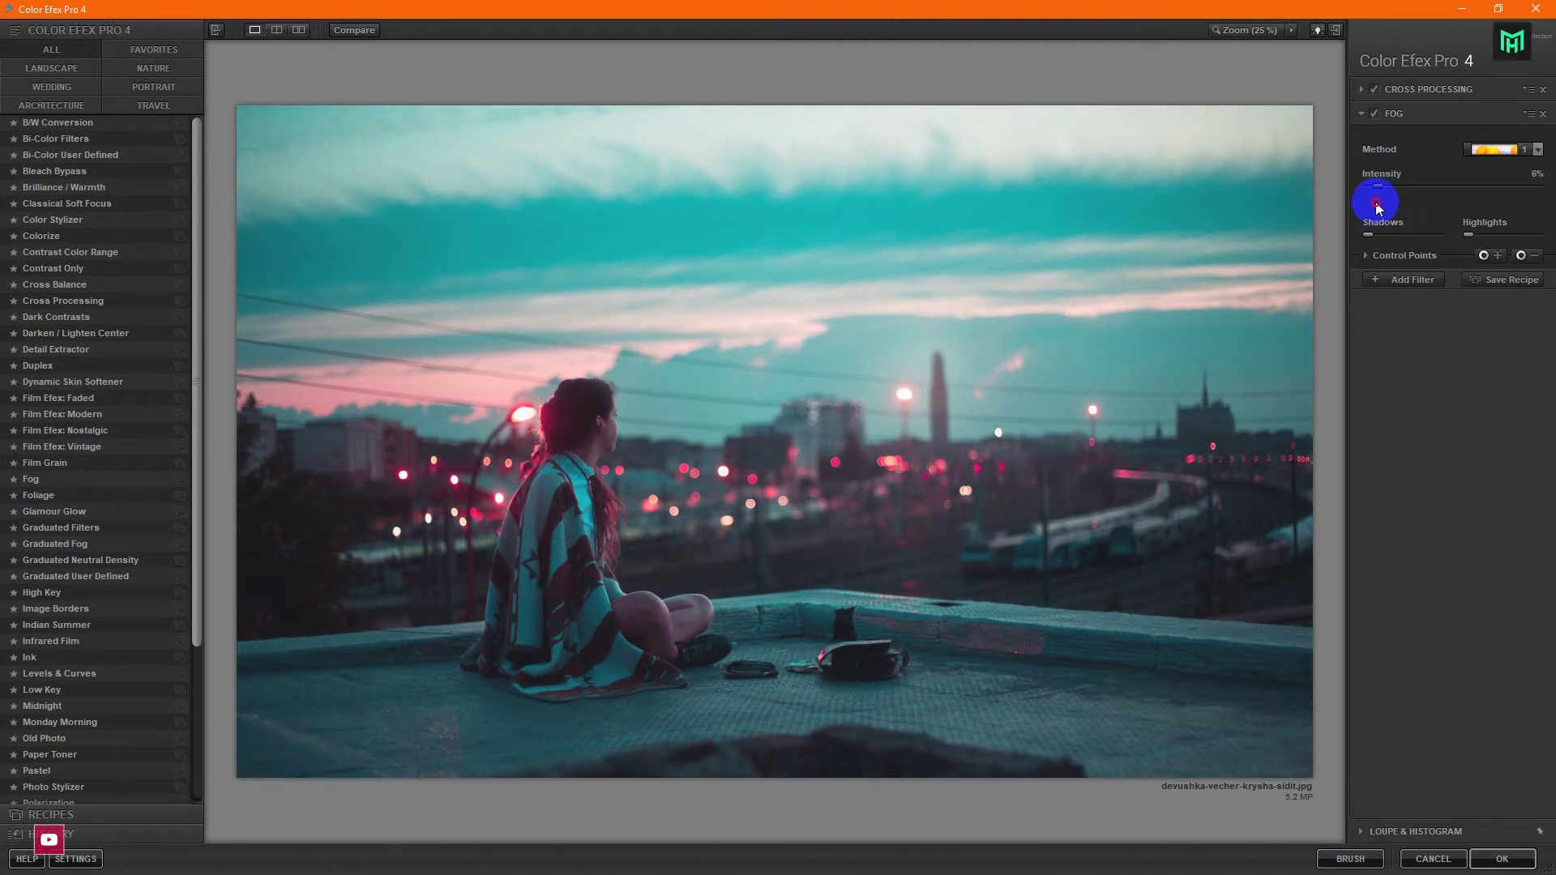
{"action": "left_click_drag", "start_coordinate": [1376, 208], "coordinate": [1393, 213]}
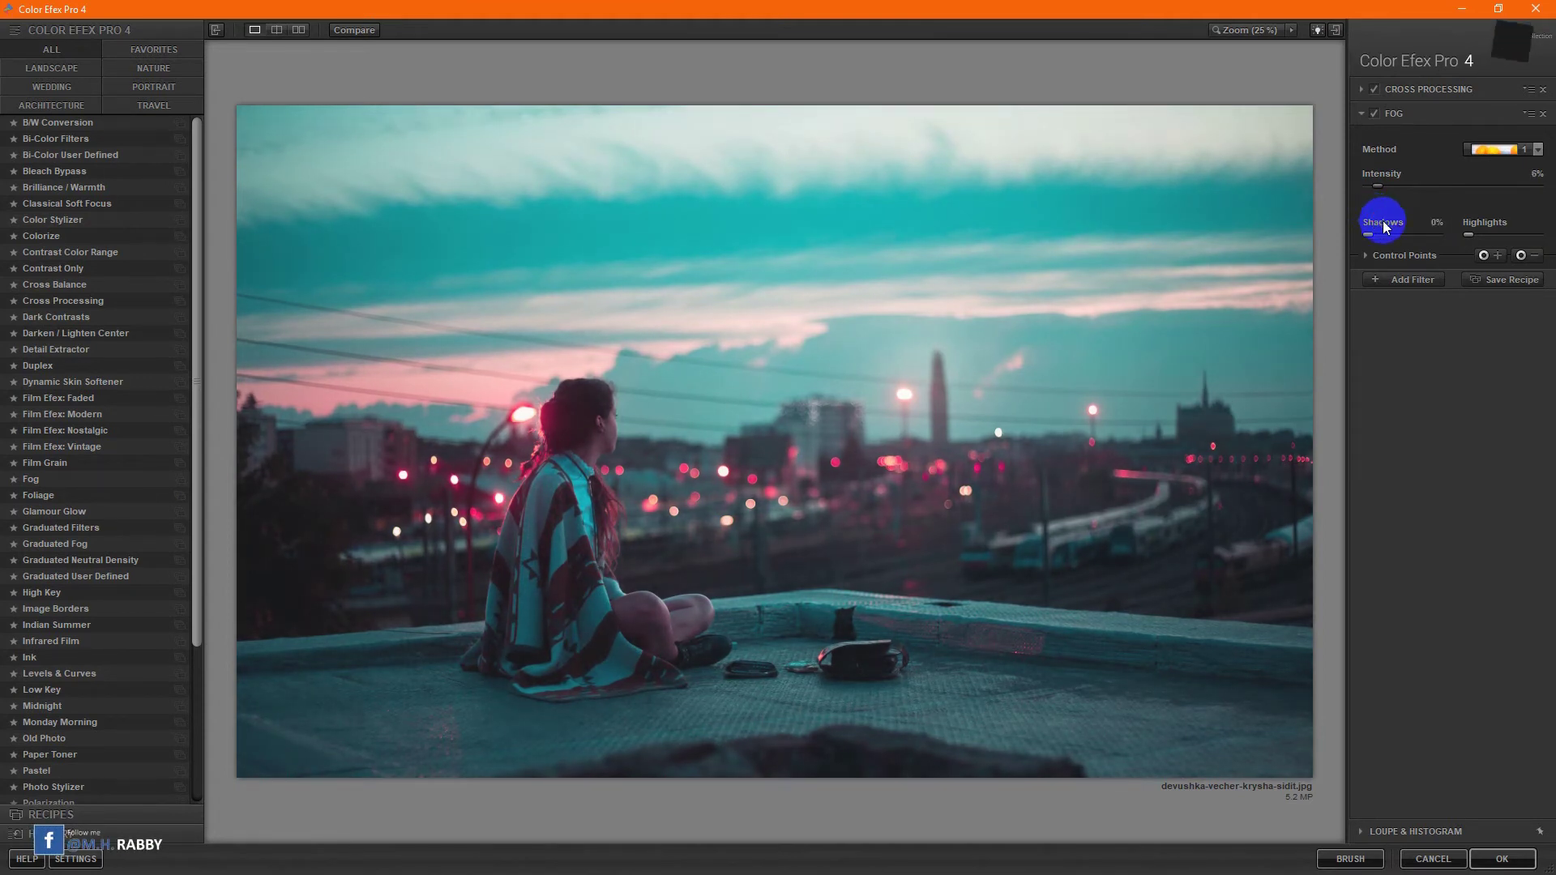
{"action": "left_click", "coordinate": [1402, 280]}
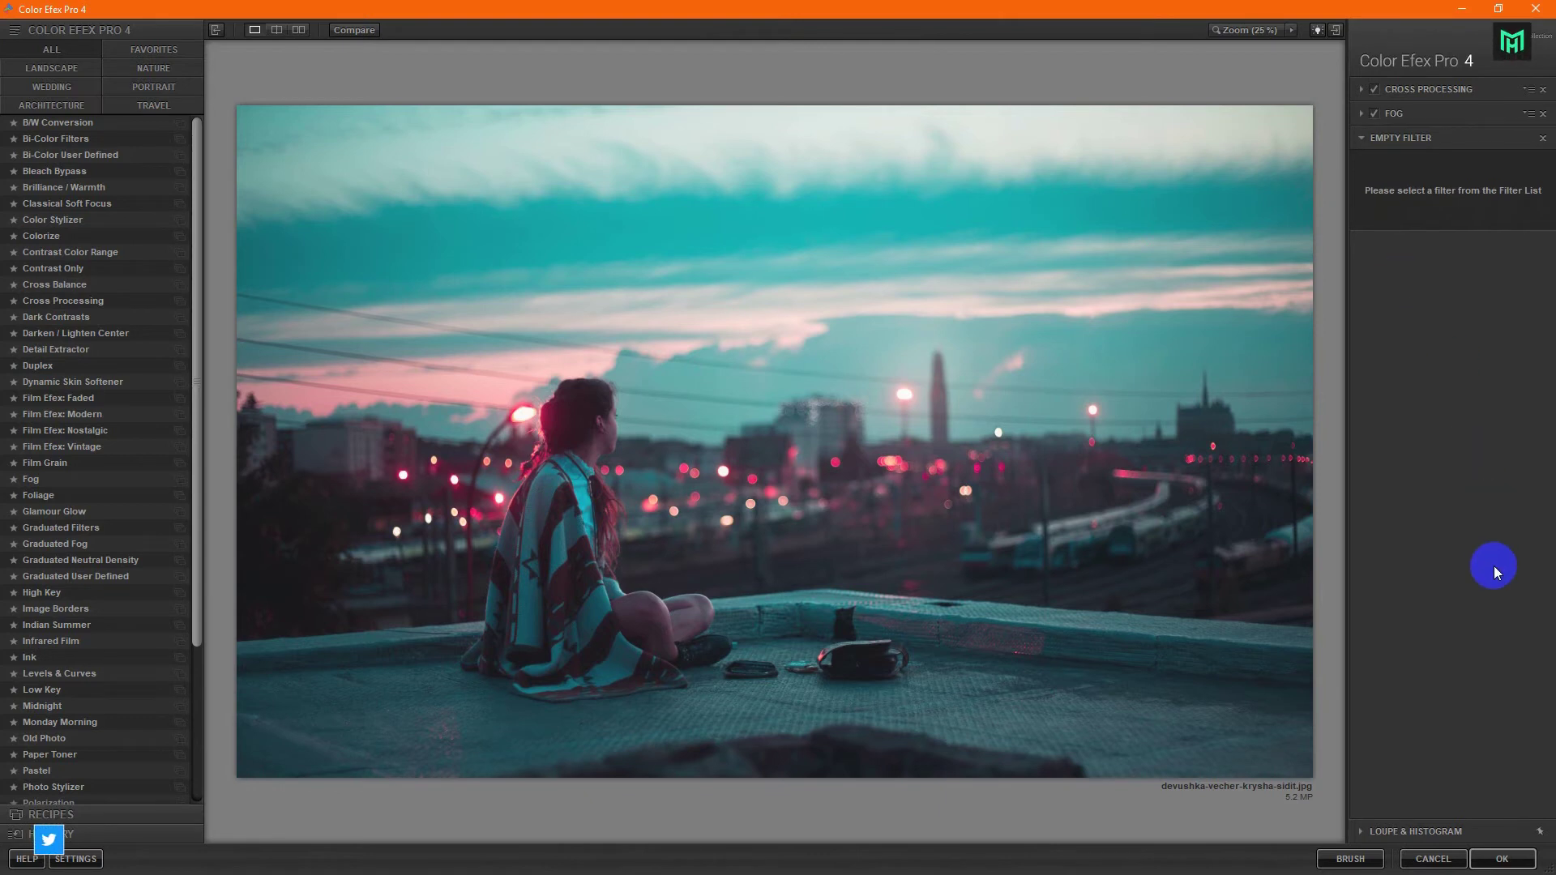
{"action": "left_click", "coordinate": [1500, 860]}
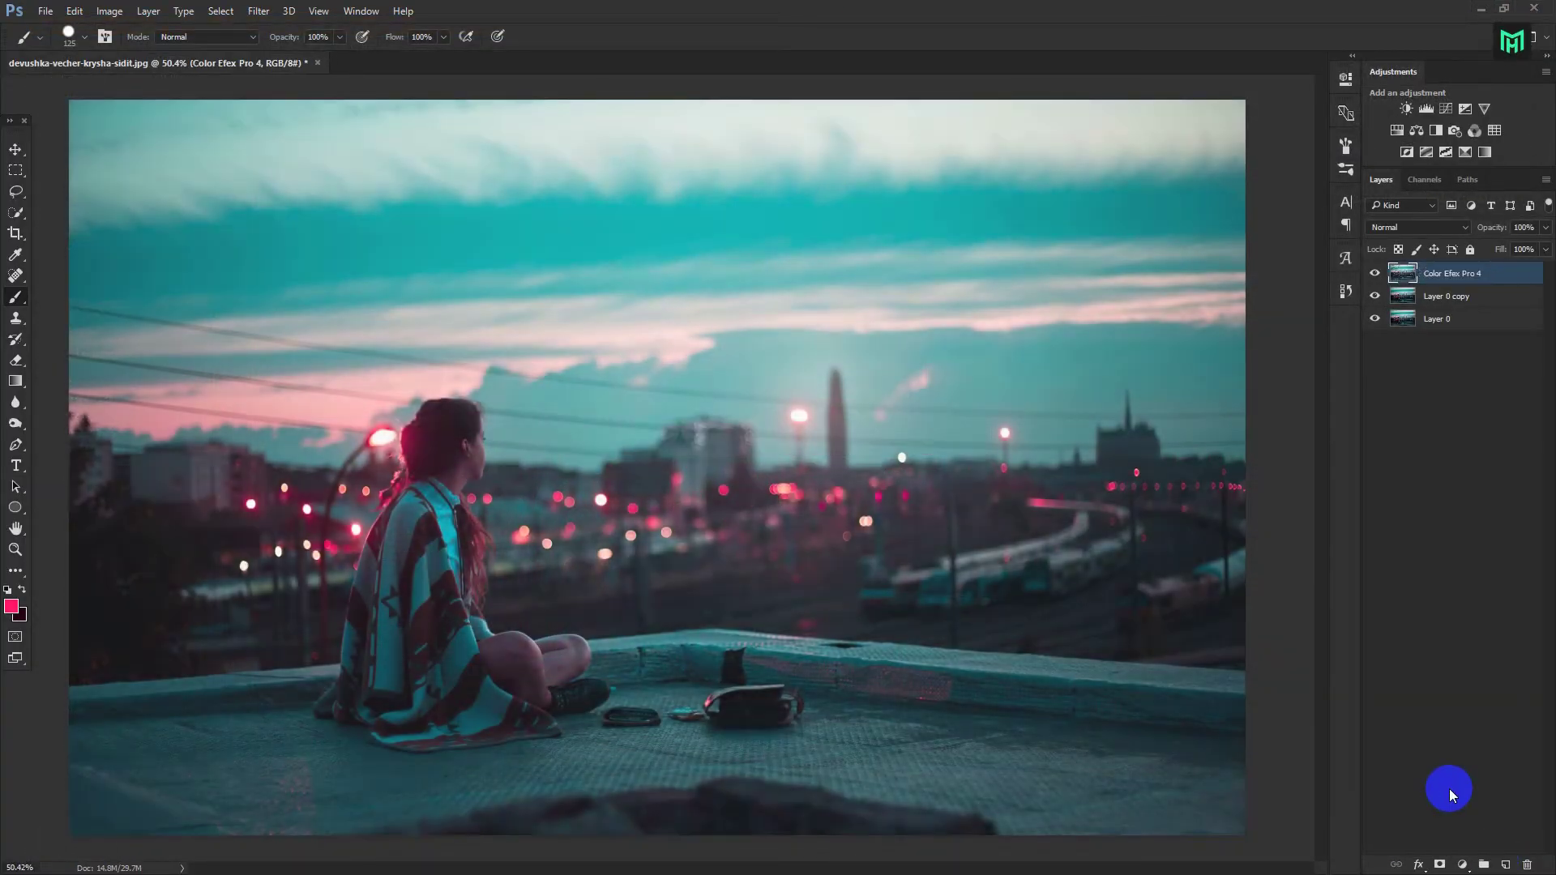
- Examine the woman up close, and compare the whole photo with the Color Efex Pro 4 layer hidden and shown
{"action": "scroll", "coordinate": [406, 486], "scroll_direction": "up", "scroll_amount": 3}
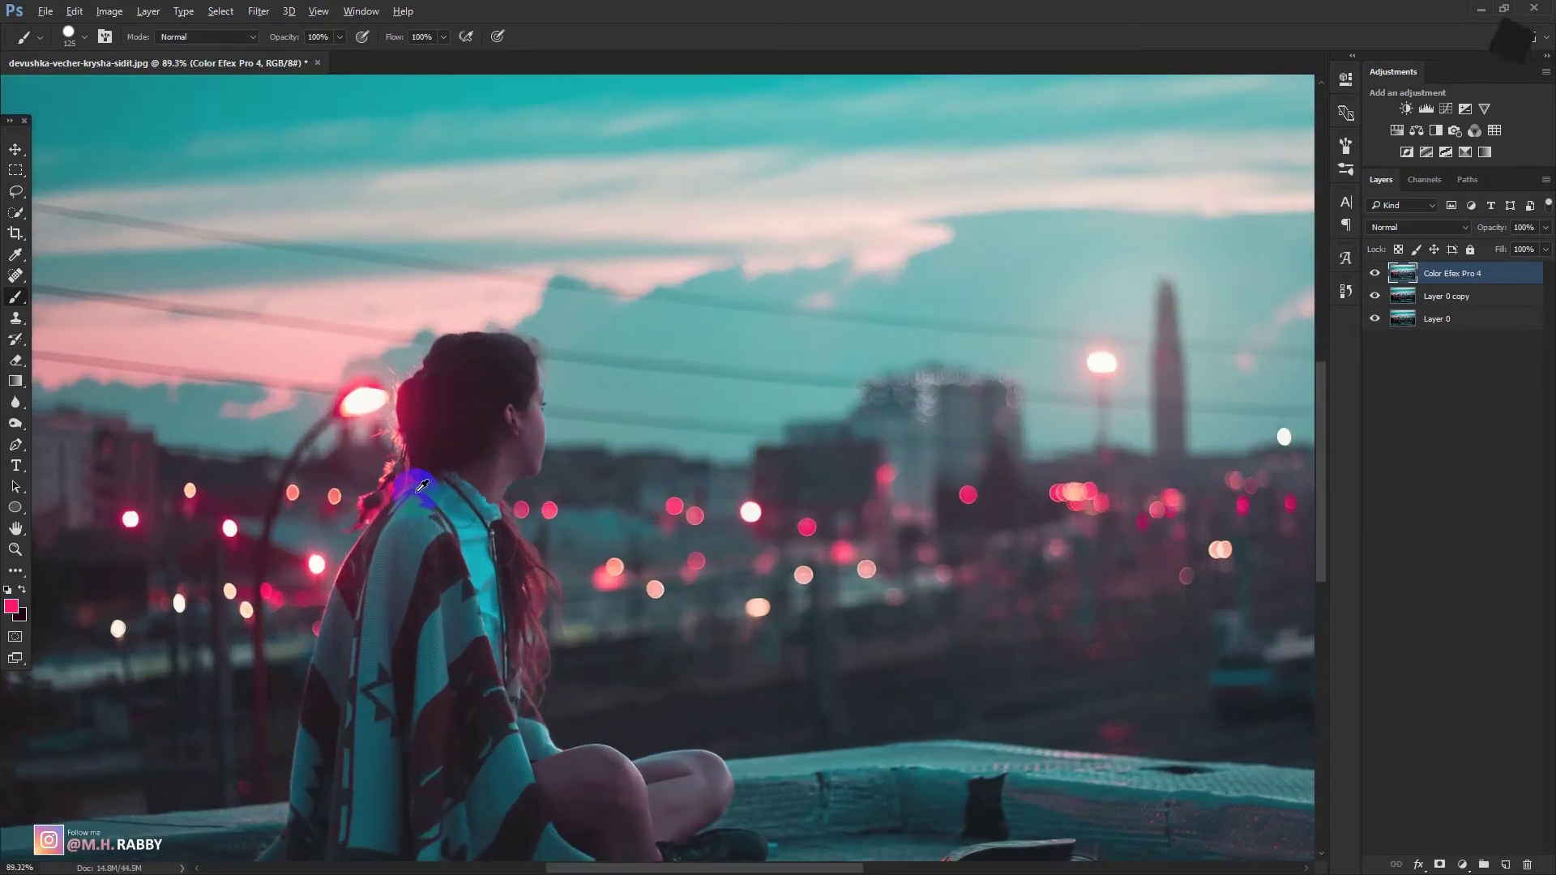
{"action": "scroll", "coordinate": [434, 489], "scroll_direction": "down", "scroll_amount": 4}
{"action": "scroll", "coordinate": [434, 488], "scroll_direction": "up", "scroll_amount": 5}
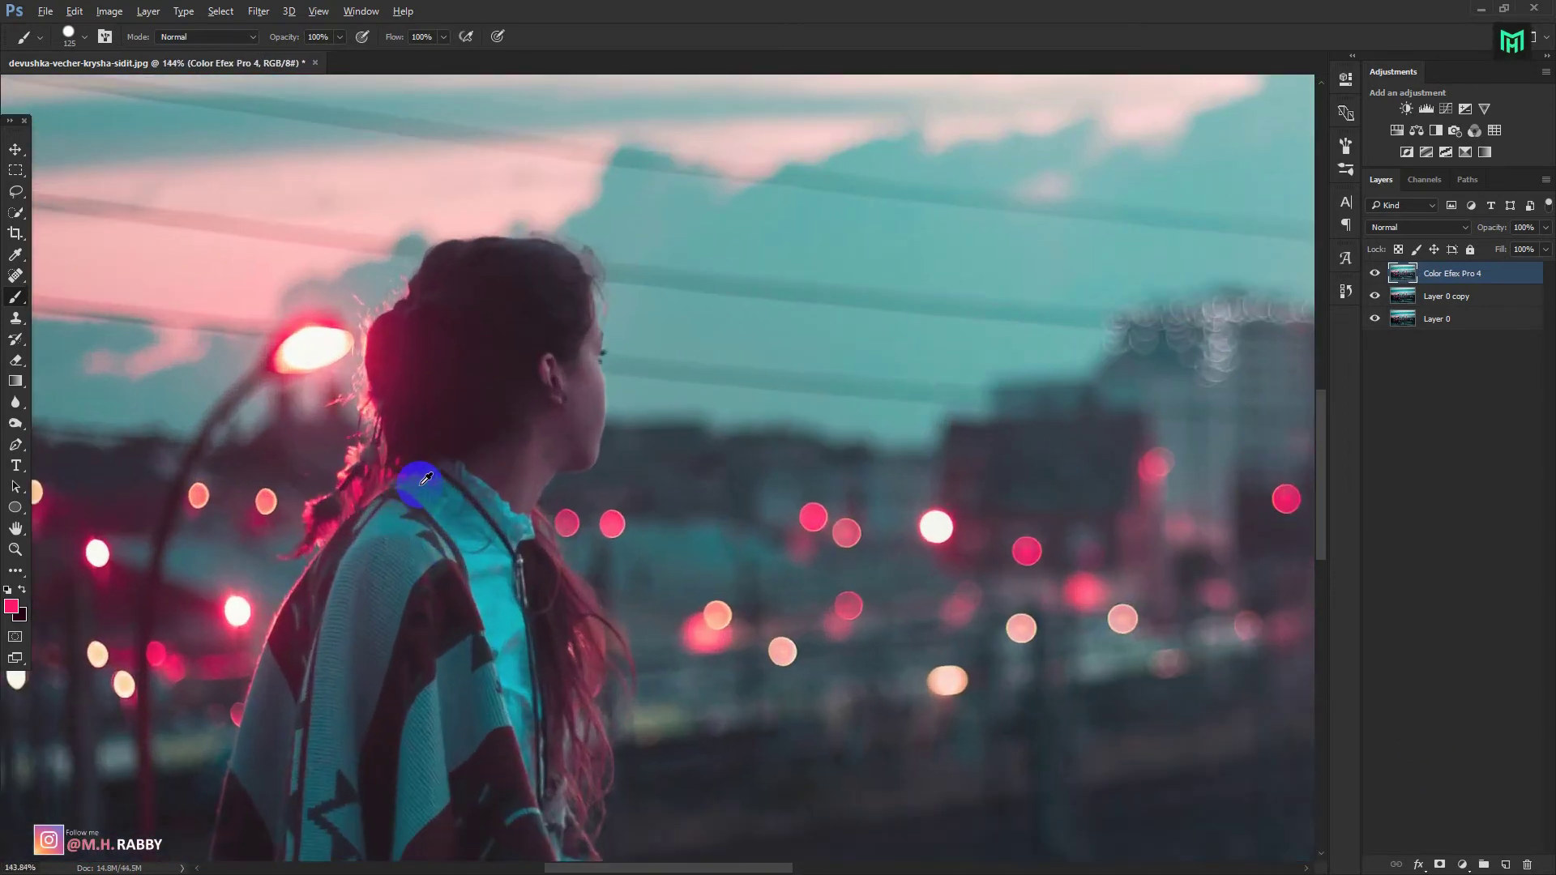
{"action": "scroll", "coordinate": [426, 479], "scroll_direction": "up", "scroll_amount": 2}
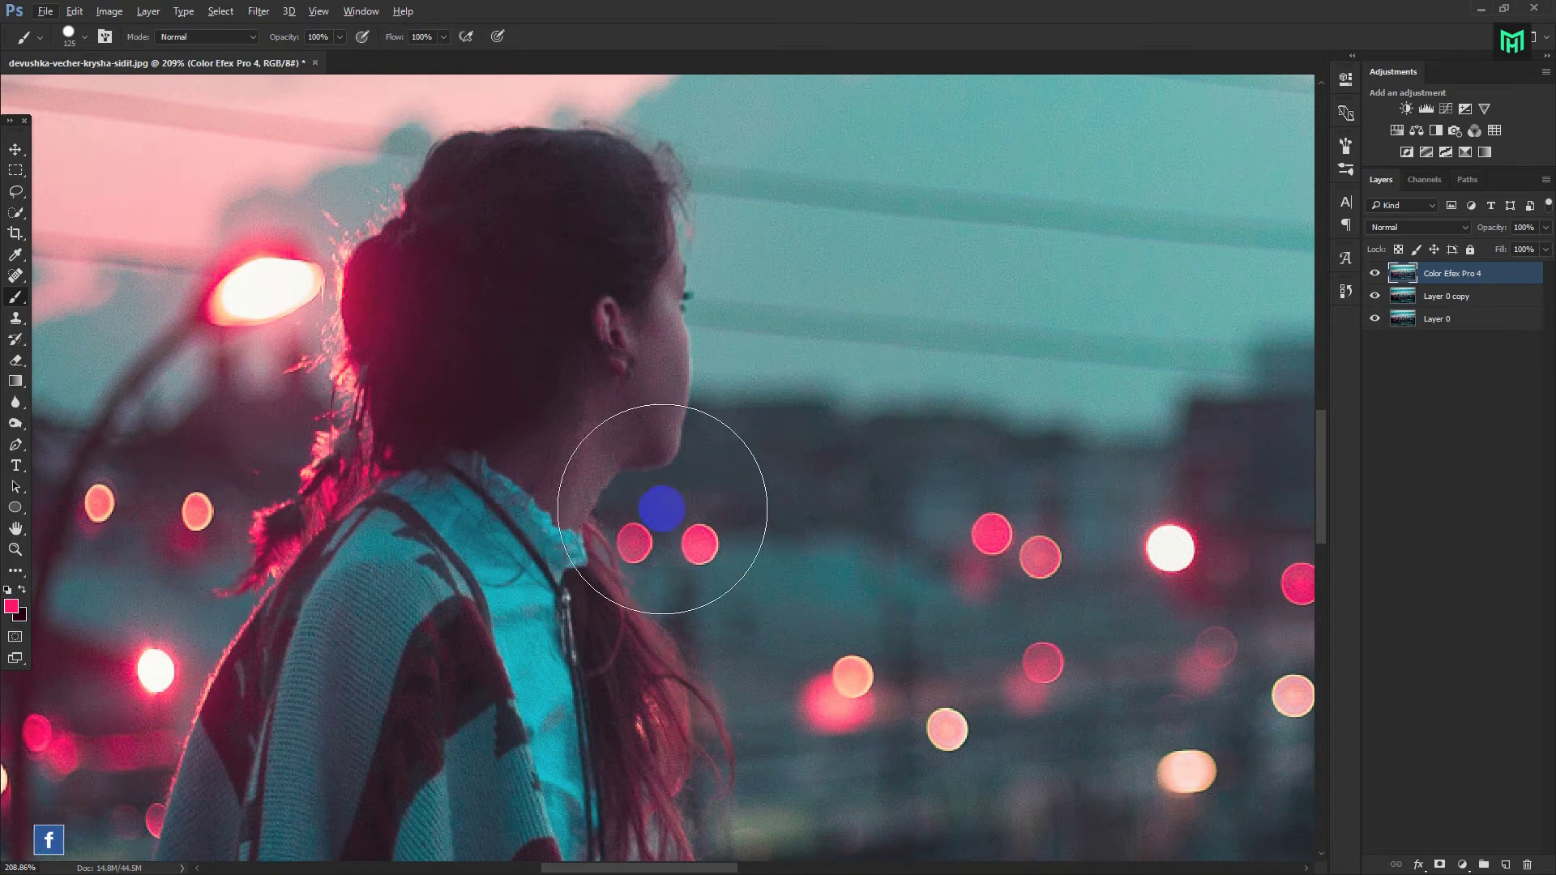
{"action": "scroll", "coordinate": [685, 522], "scroll_direction": "down", "scroll_amount": 6}
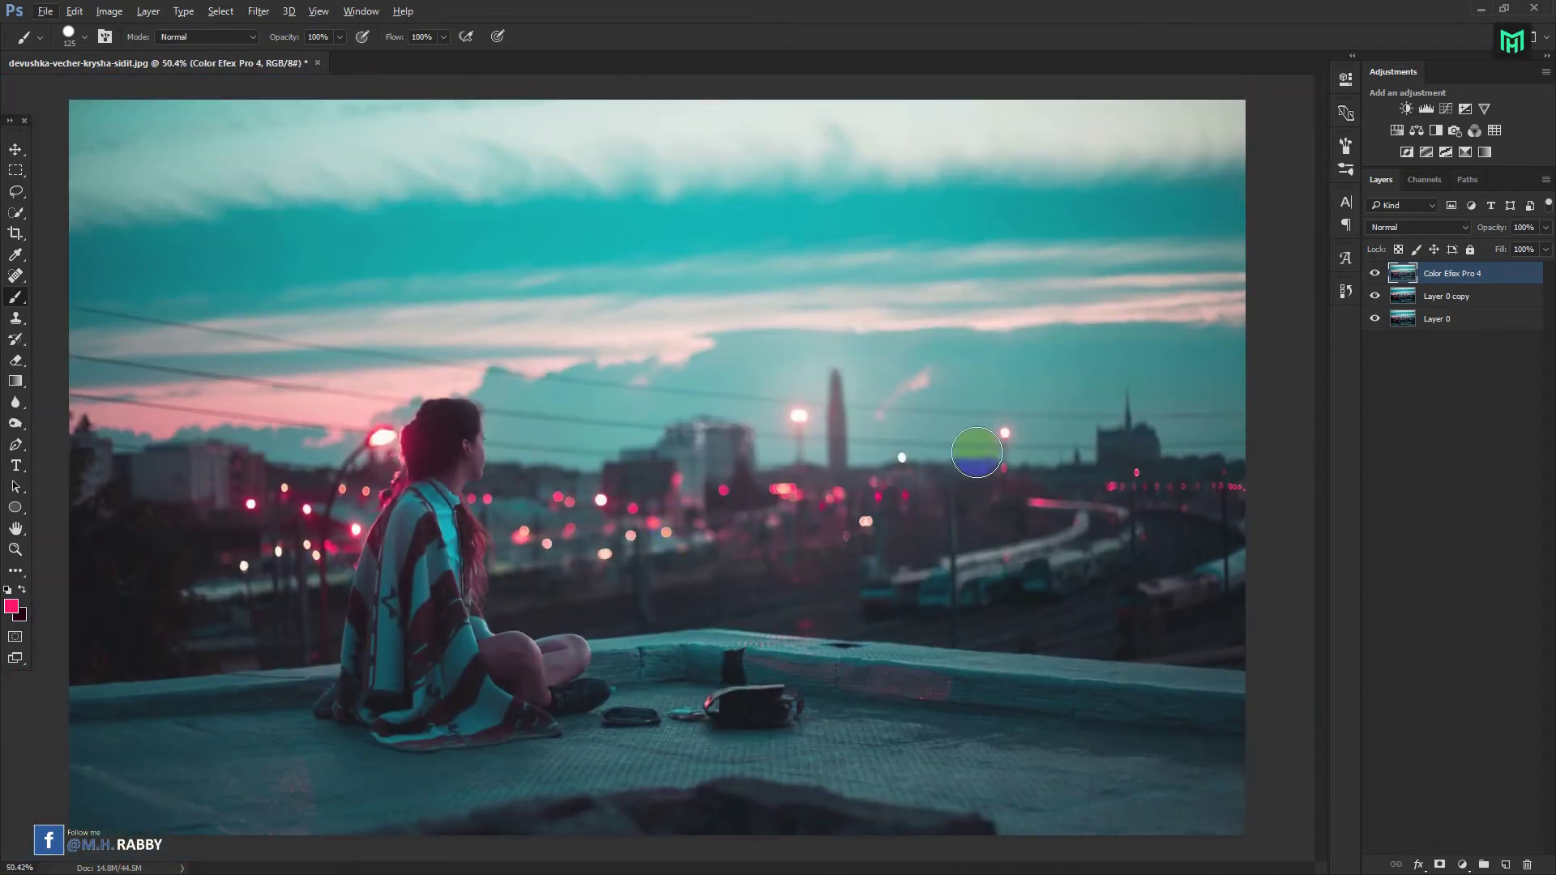
{"action": "left_click", "coordinate": [1374, 274]}
{"action": "left_click", "coordinate": [1374, 276]}
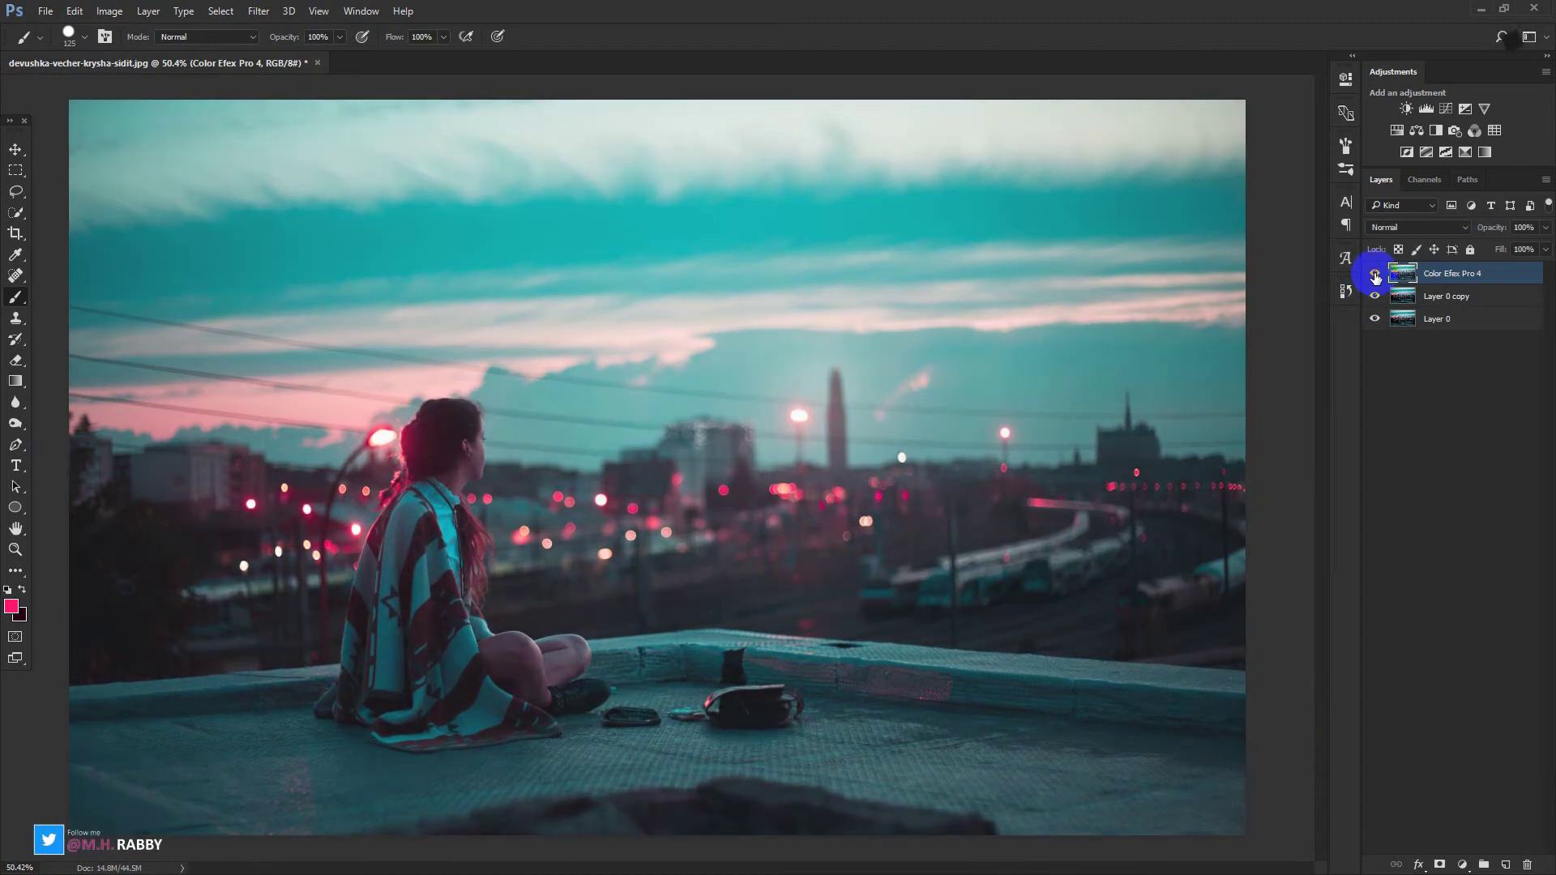
- Recheck the Color Efex Pro 4 layer's effect on the woman and the surrounding scene
{"action": "left_click", "coordinate": [1374, 276]}
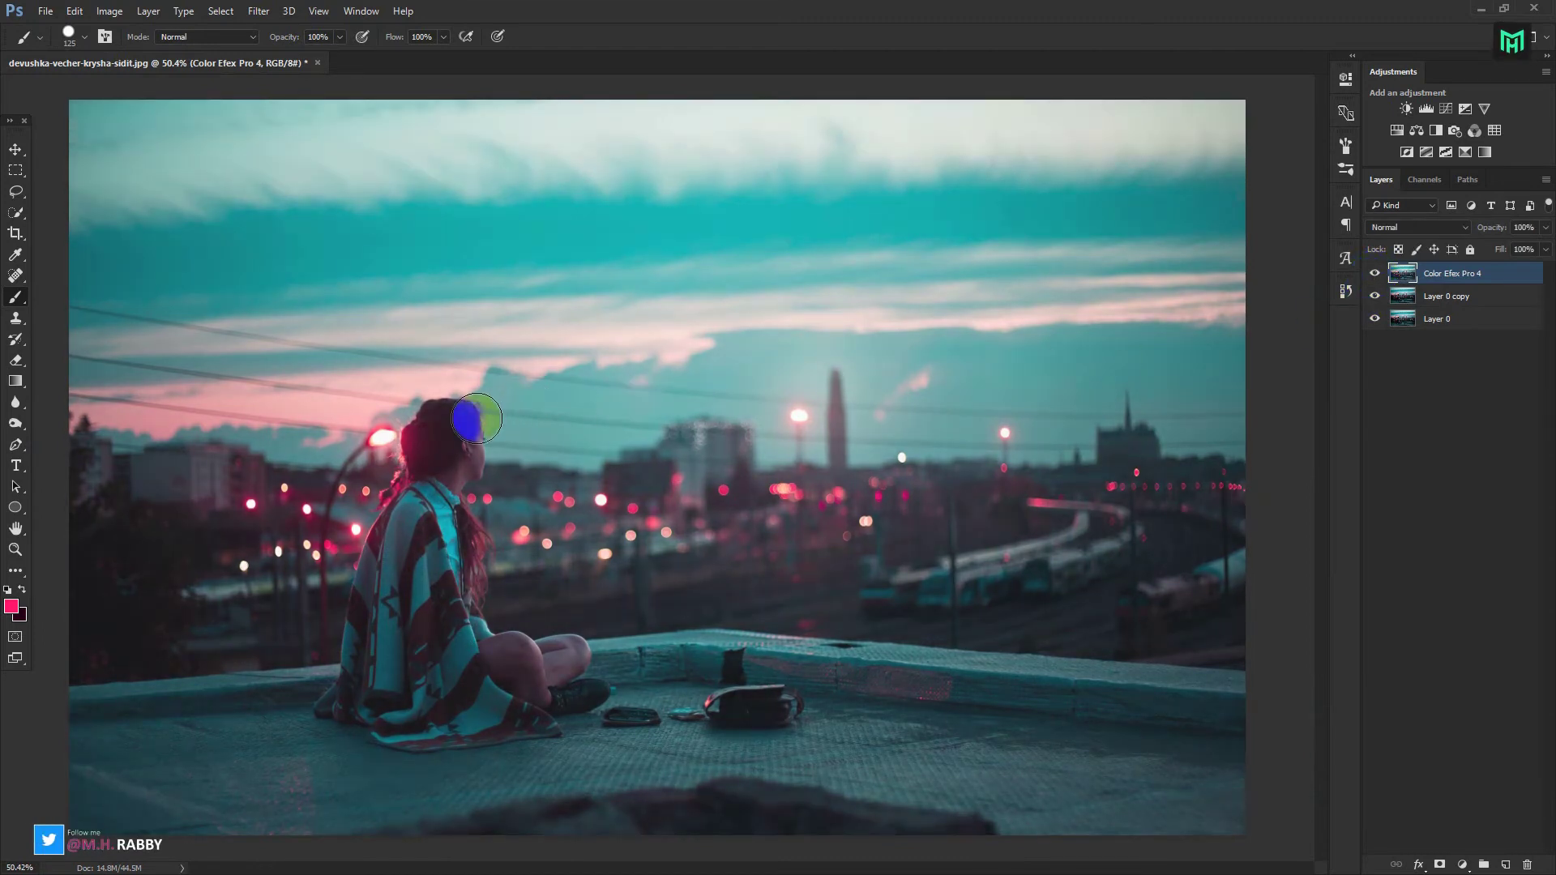
{"action": "scroll", "coordinate": [484, 459], "scroll_direction": "down", "scroll_amount": 1}
{"action": "scroll", "coordinate": [484, 459], "scroll_direction": "up", "scroll_amount": 1}
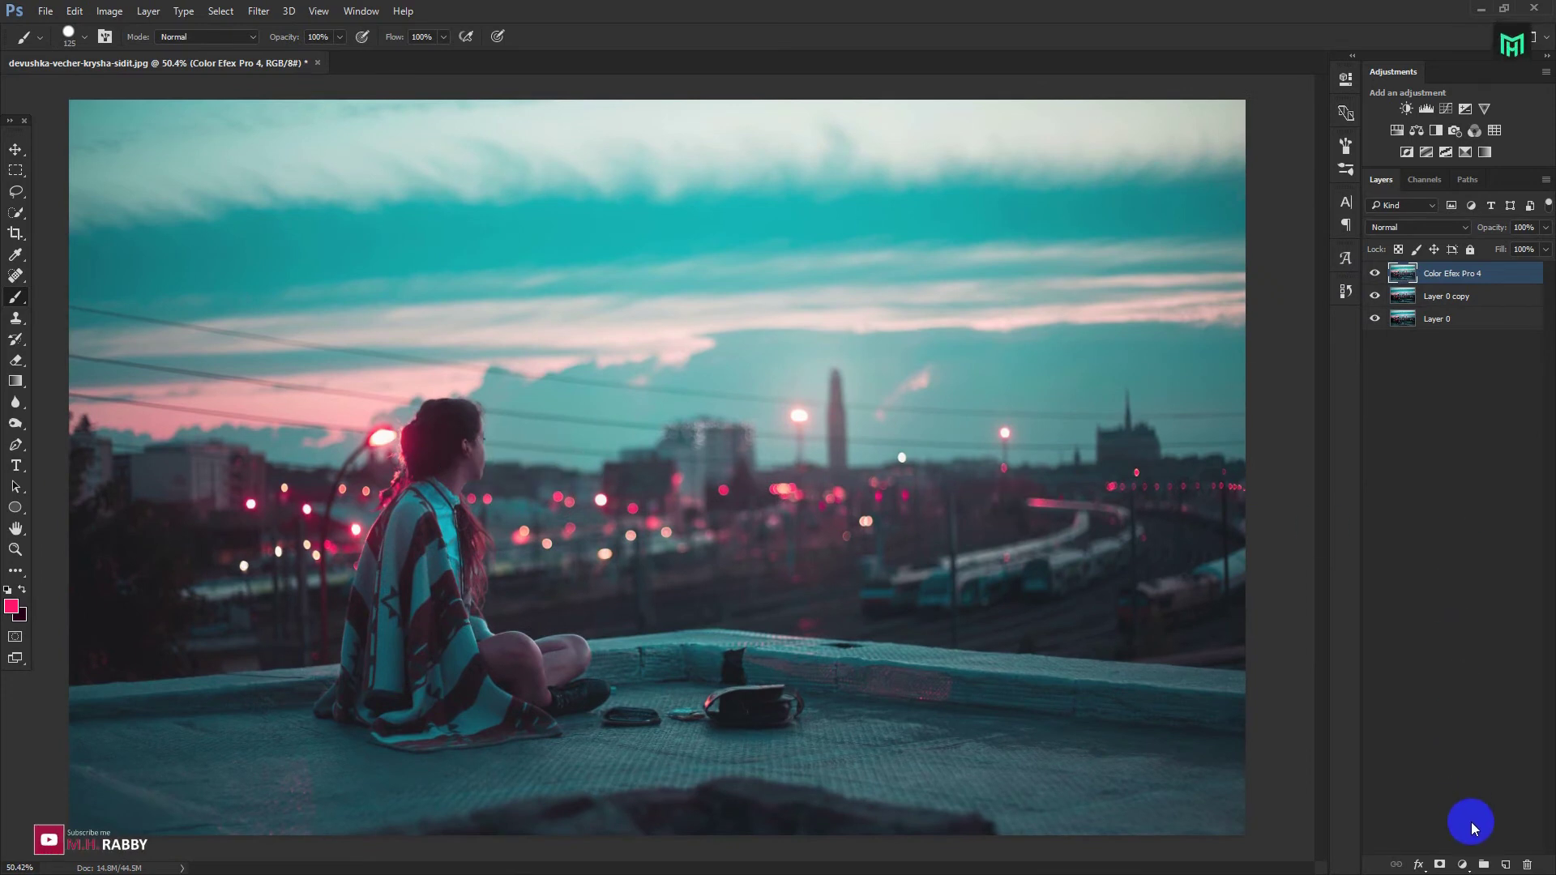
- Add a Gradient Map adjustment layer above the Color Efex Pro 4 layer using the violet-to-orange preset
{"action": "left_click", "coordinate": [1462, 864]}
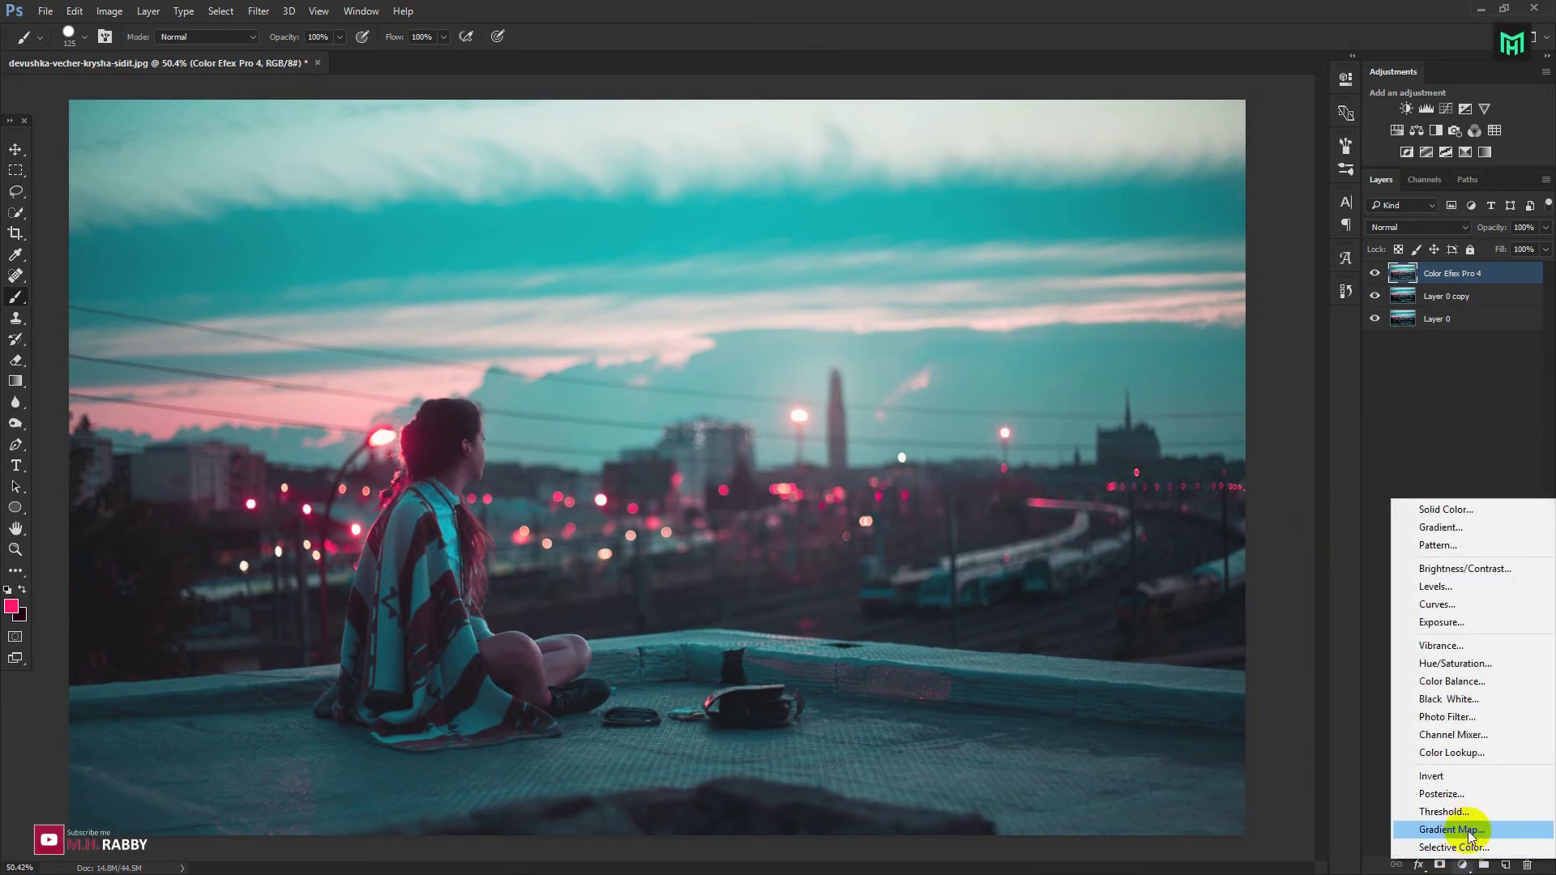
{"action": "left_click", "coordinate": [1468, 830]}
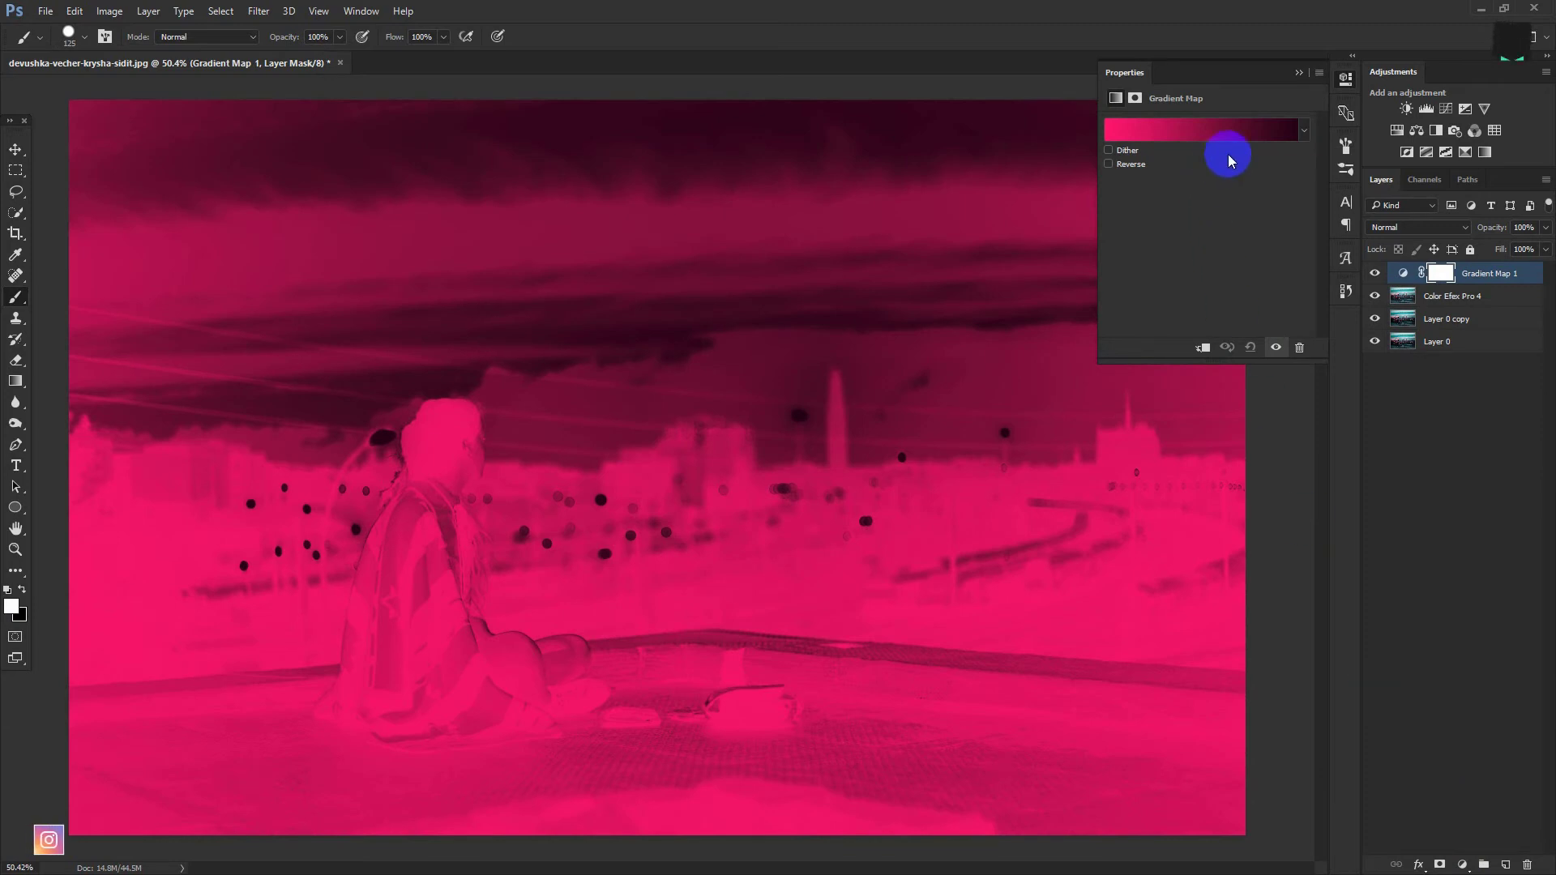
{"action": "left_click", "coordinate": [1301, 132]}
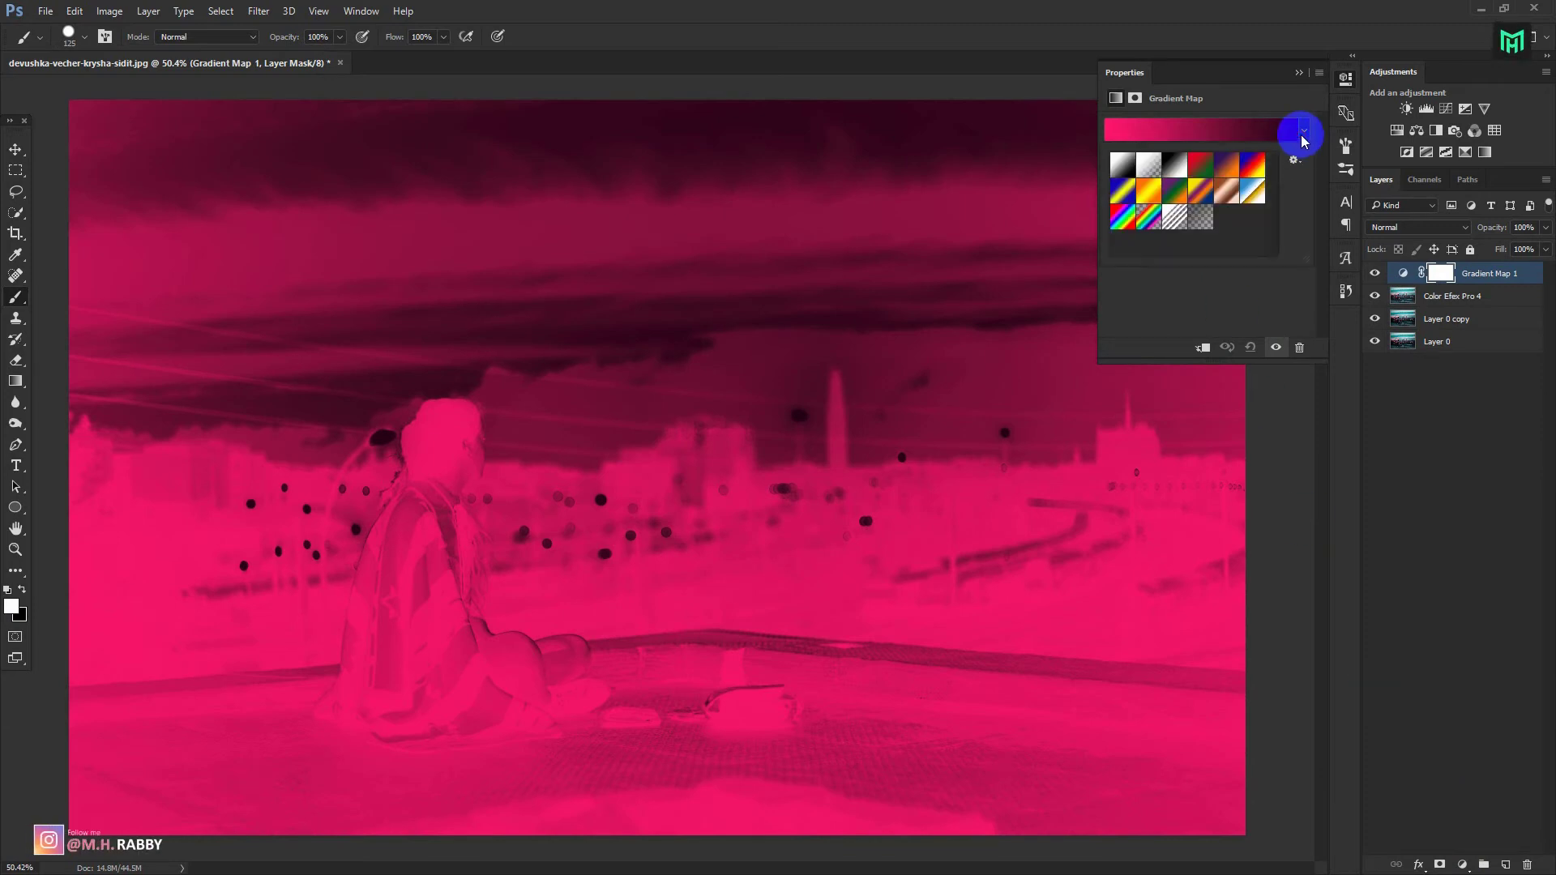
{"action": "left_click", "coordinate": [1206, 167]}
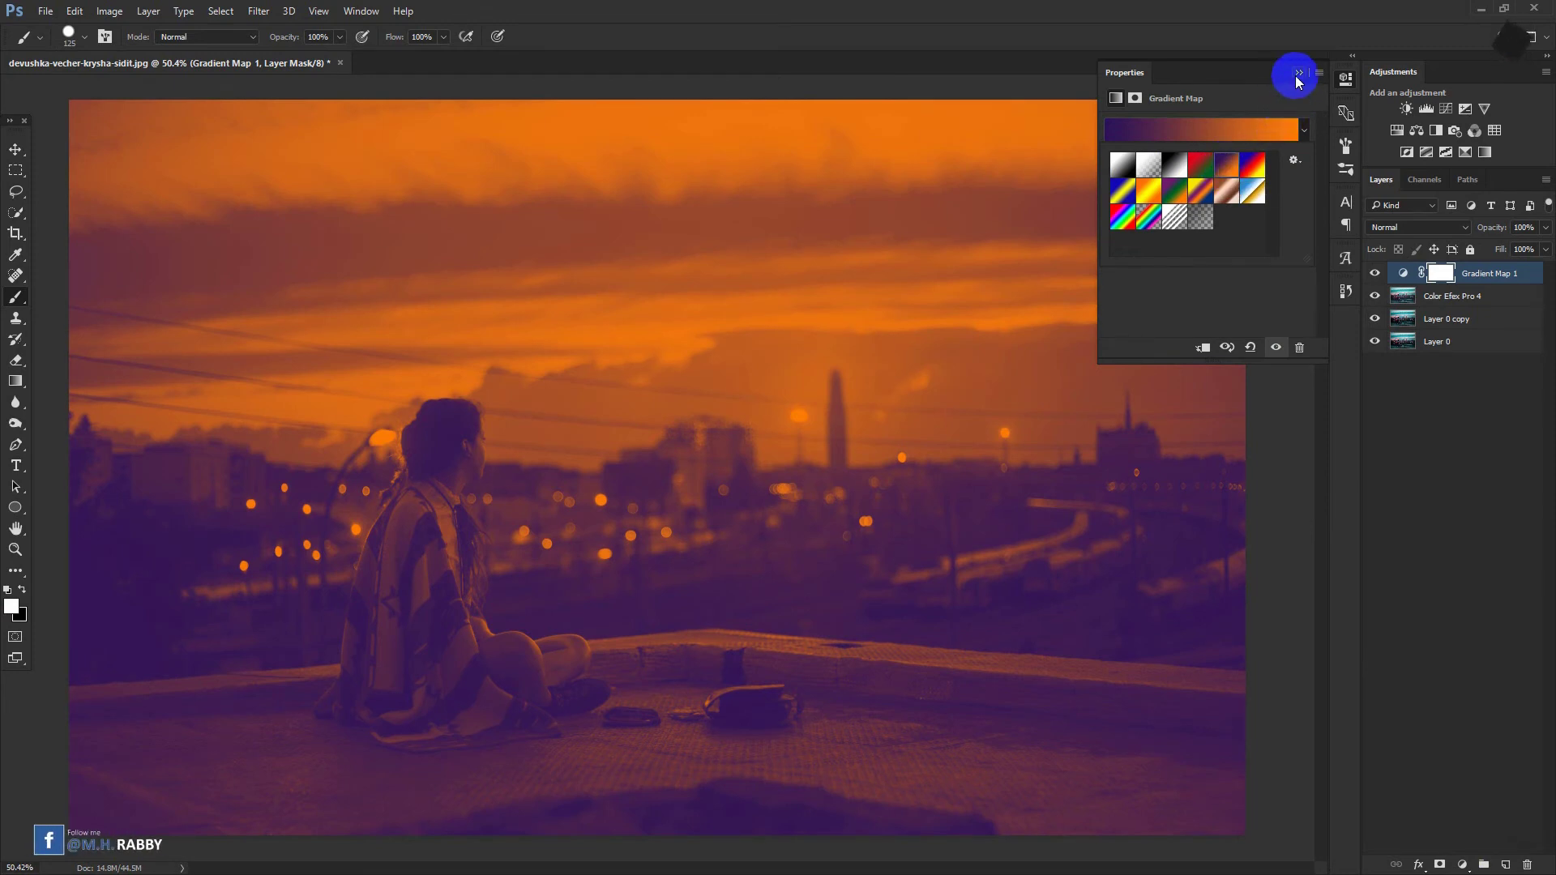
{"action": "left_click", "coordinate": [1298, 75]}
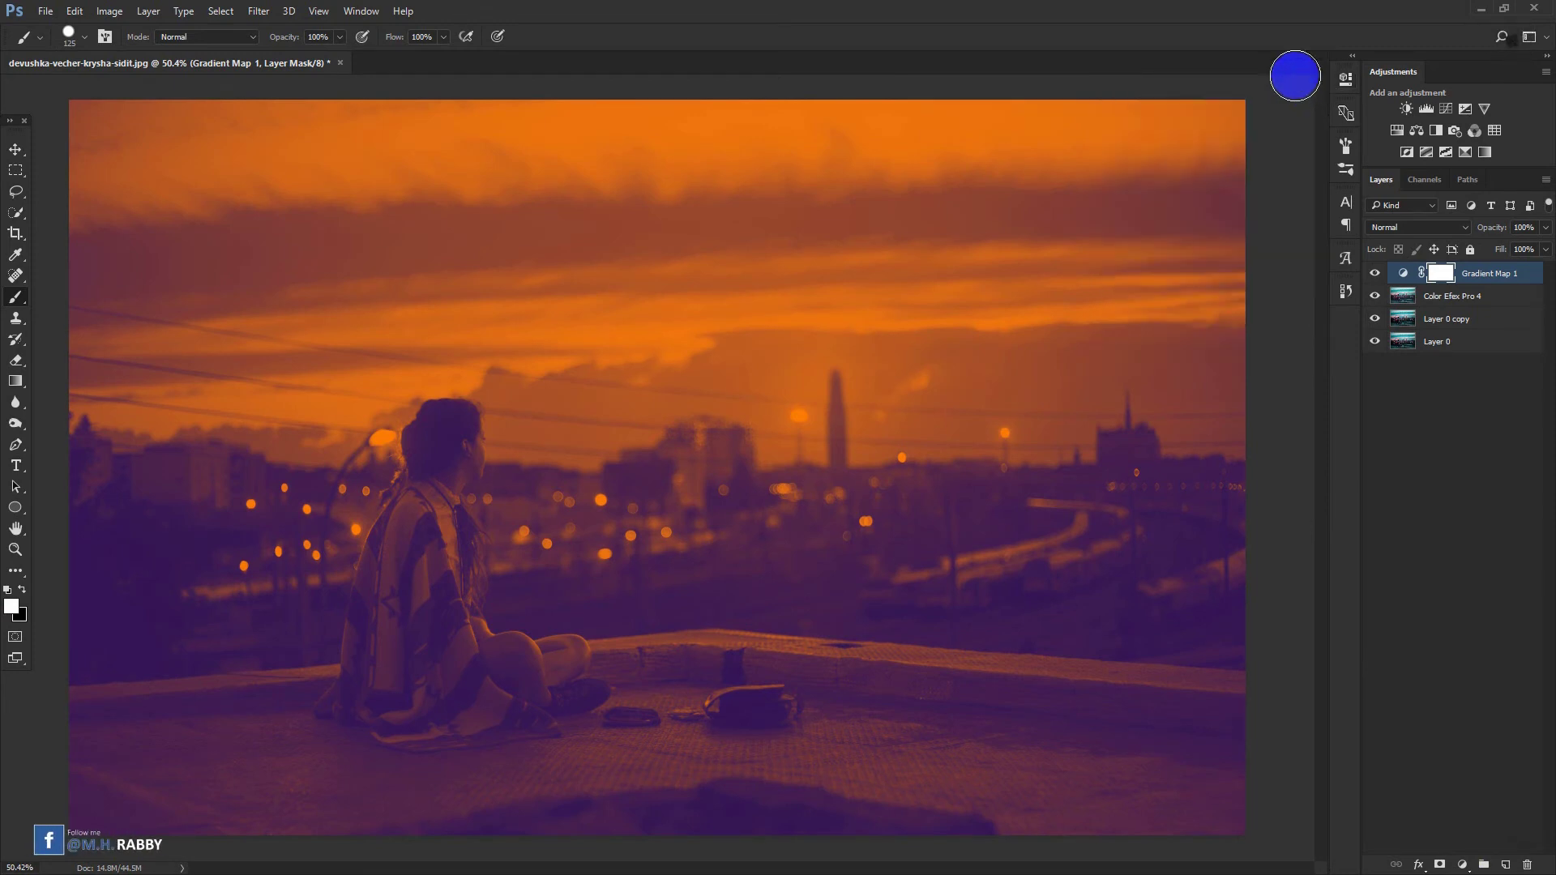
- Set the Gradient Map layer's blend mode to Overlay and its fill to 42%
{"action": "left_click", "coordinate": [1424, 229]}
{"action": "left_click", "coordinate": [1405, 388]}
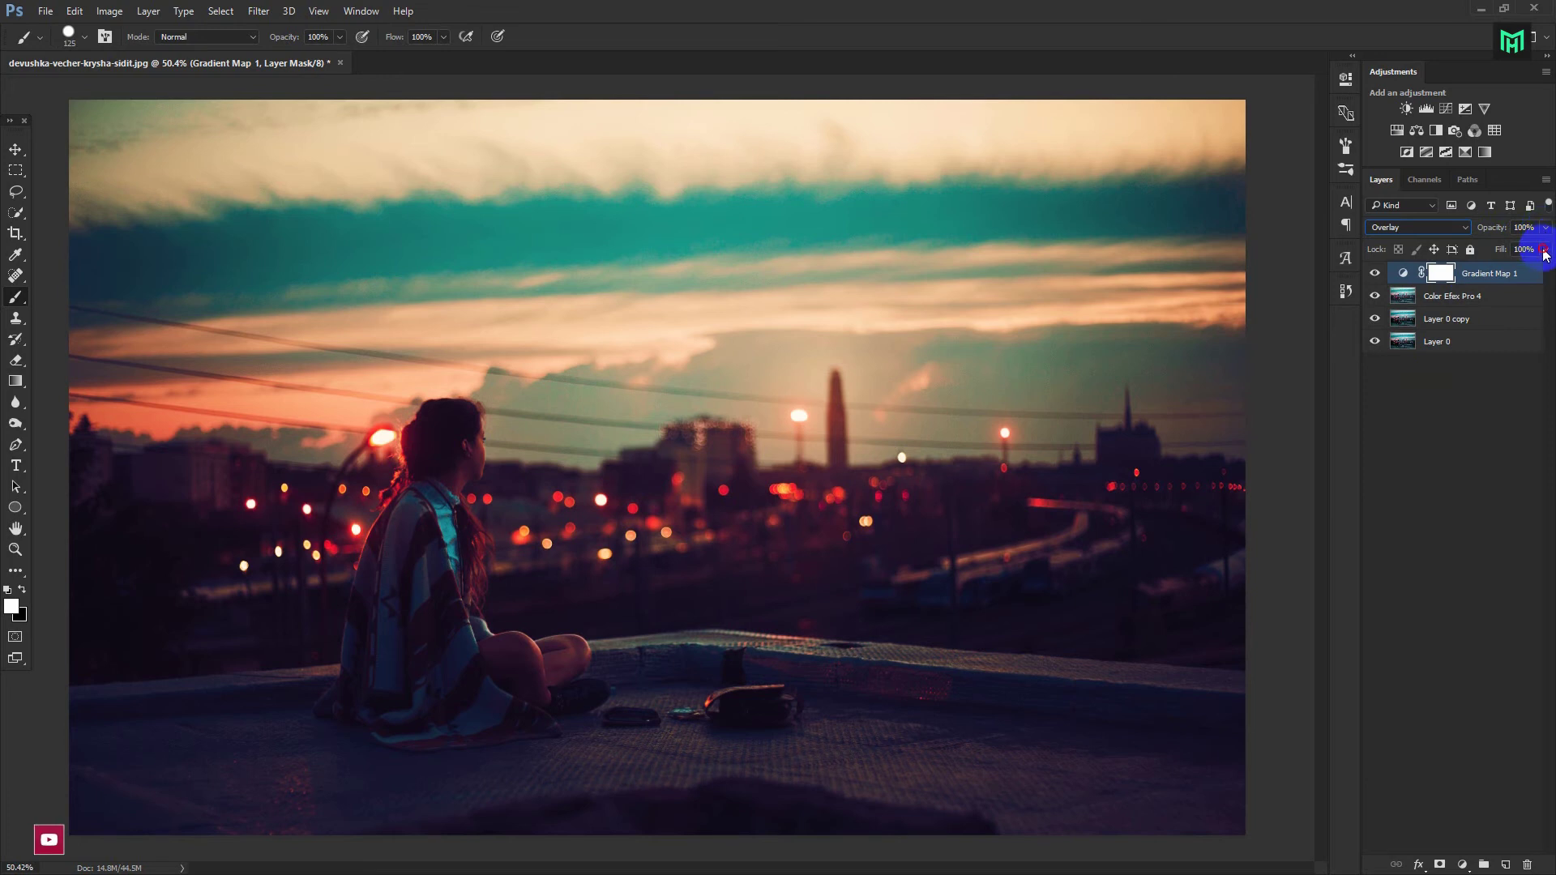
{"action": "left_click_drag", "start_coordinate": [1545, 254], "coordinate": [1482, 275]}
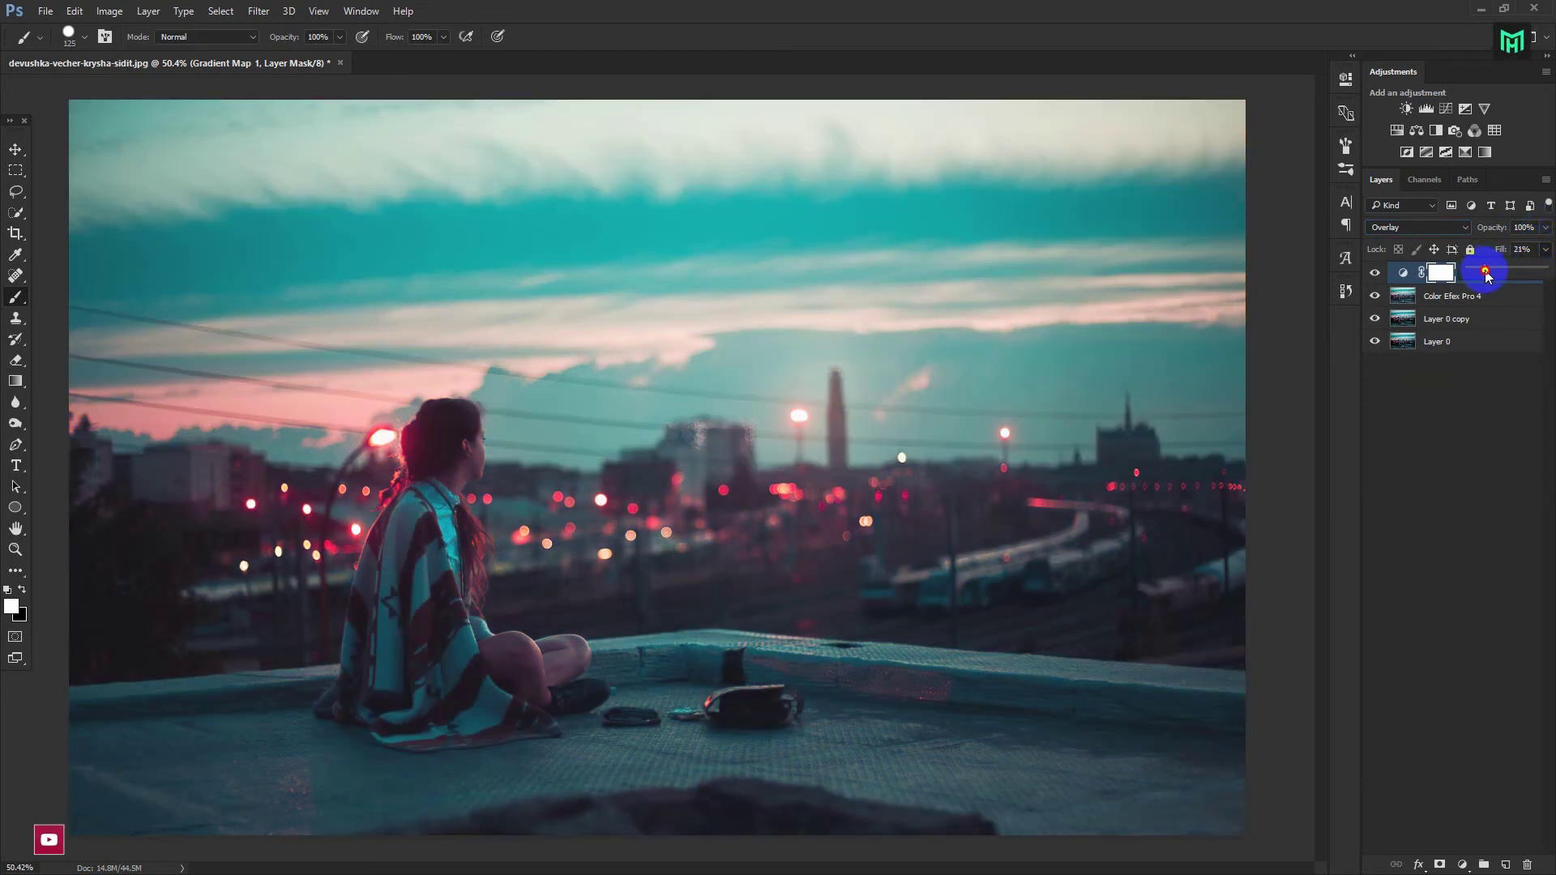
{"action": "left_click_drag", "start_coordinate": [1489, 275], "coordinate": [1501, 275]}
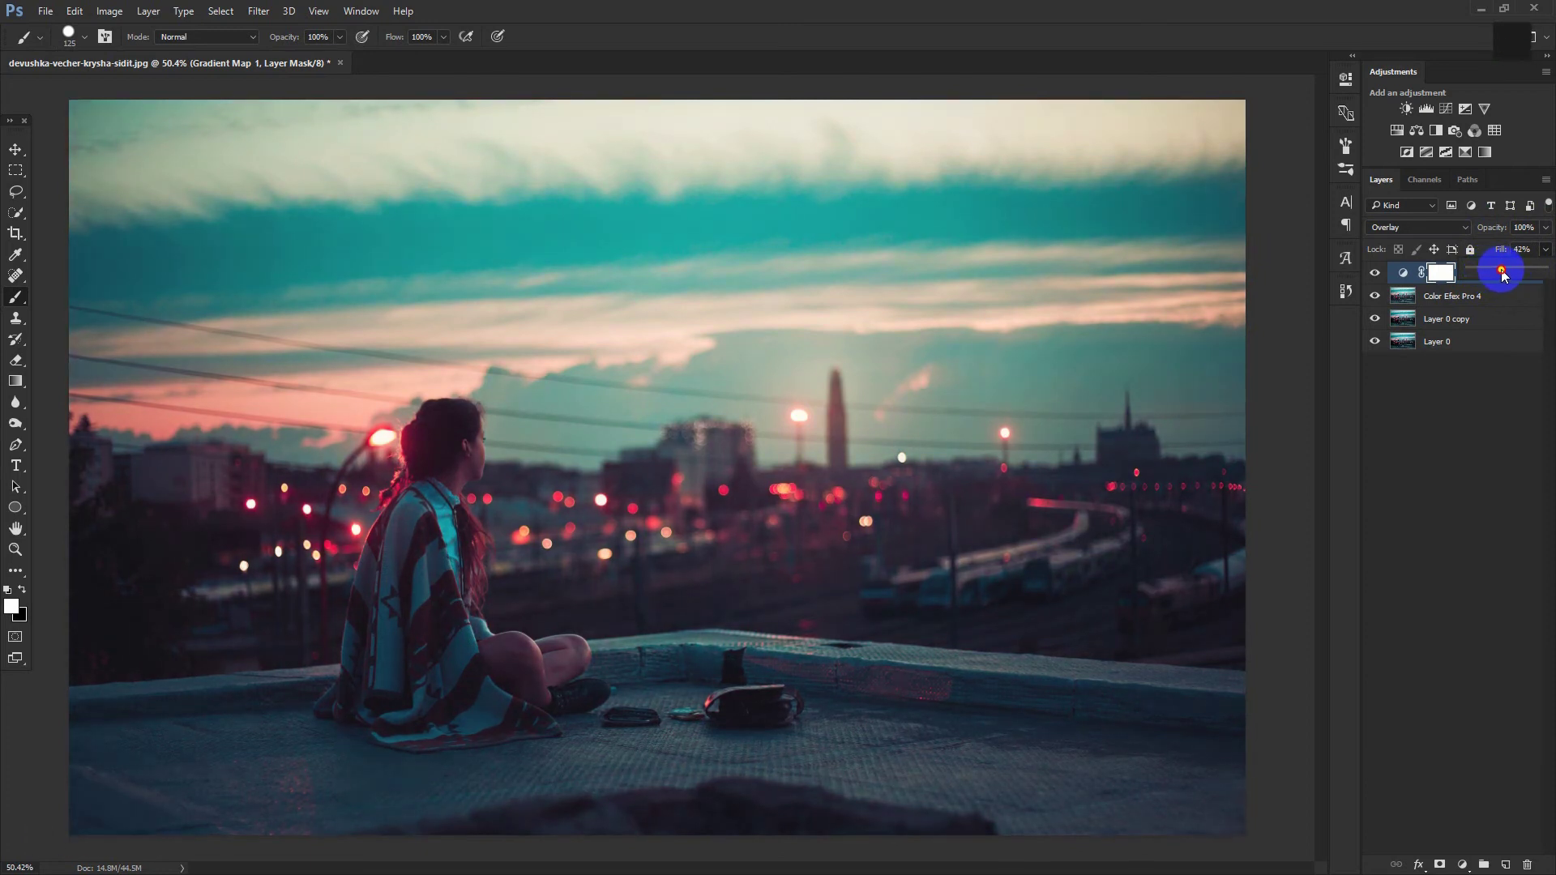
- Compare the photo with the Gradient Map layer hidden and shown, leaving the layer visible
{"action": "left_click", "coordinate": [1376, 274]}
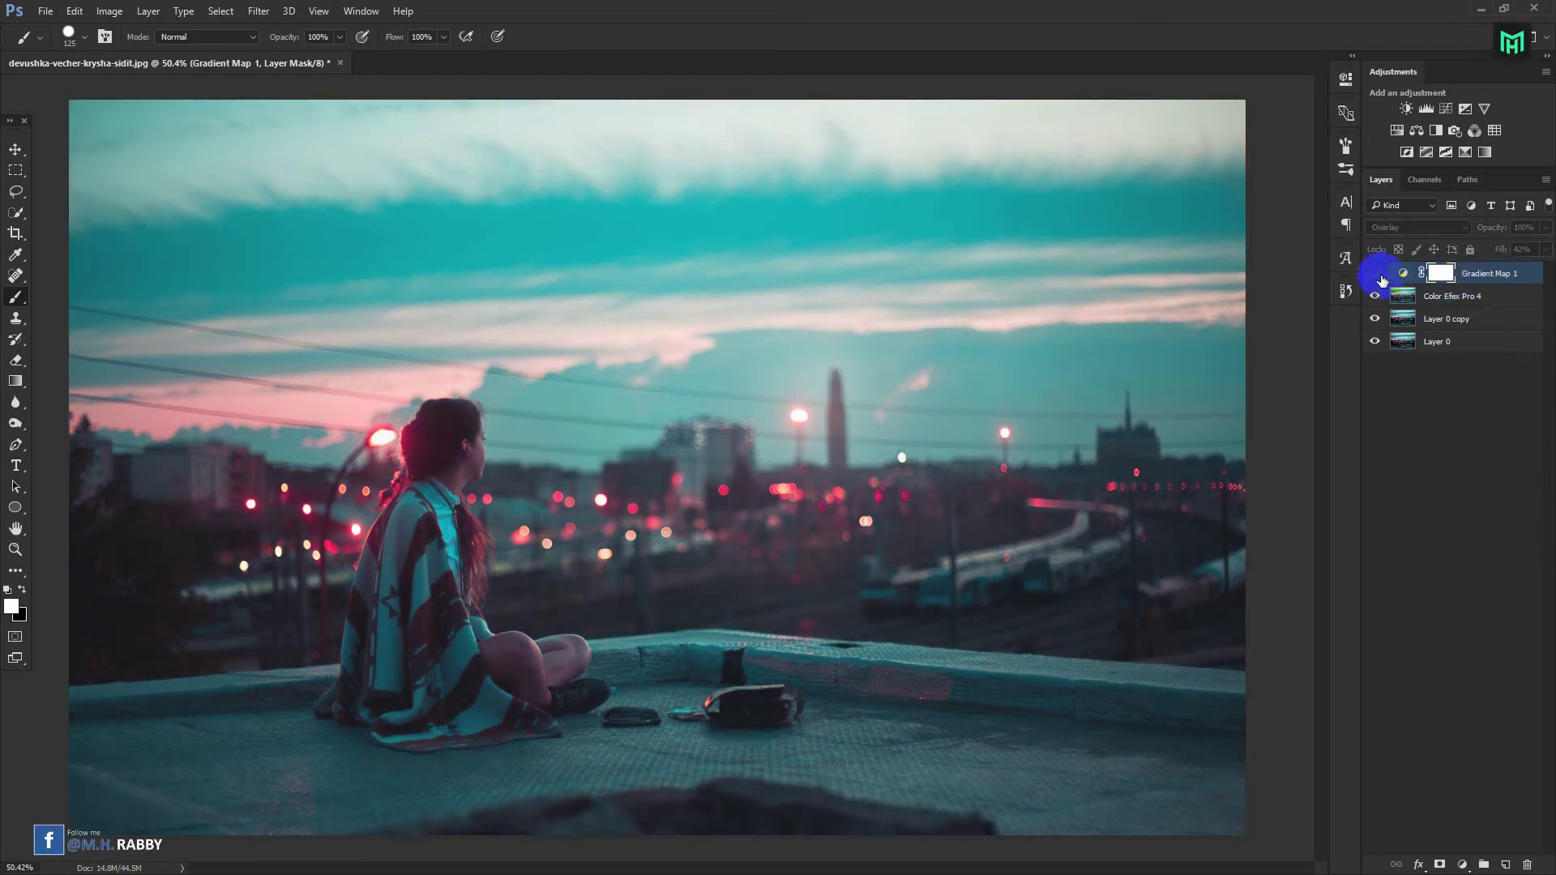
{"action": "left_click", "coordinate": [1377, 276]}
{"action": "left_click", "coordinate": [1378, 276]}
{"action": "left_click", "coordinate": [1378, 275]}
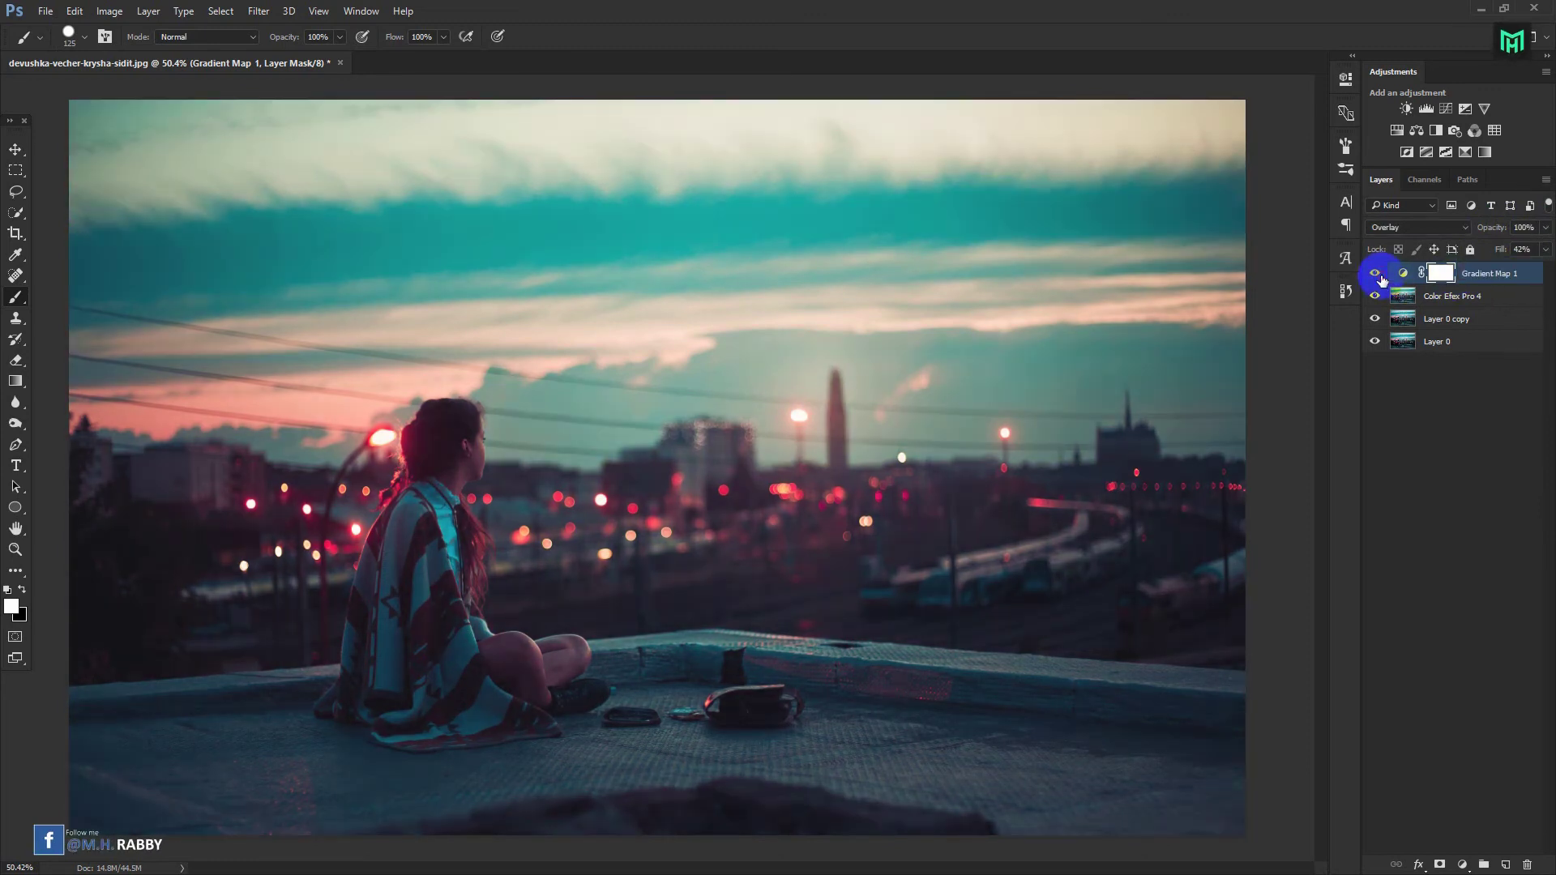
{"action": "mouse_move", "coordinate": [1380, 278]}
{"action": "left_mouse_down"}
{"action": "mouse_move", "coordinate": [1380, 321]}
{"action": "mouse_move", "coordinate": [1376, 278]}
{"action": "left_mouse_up"}
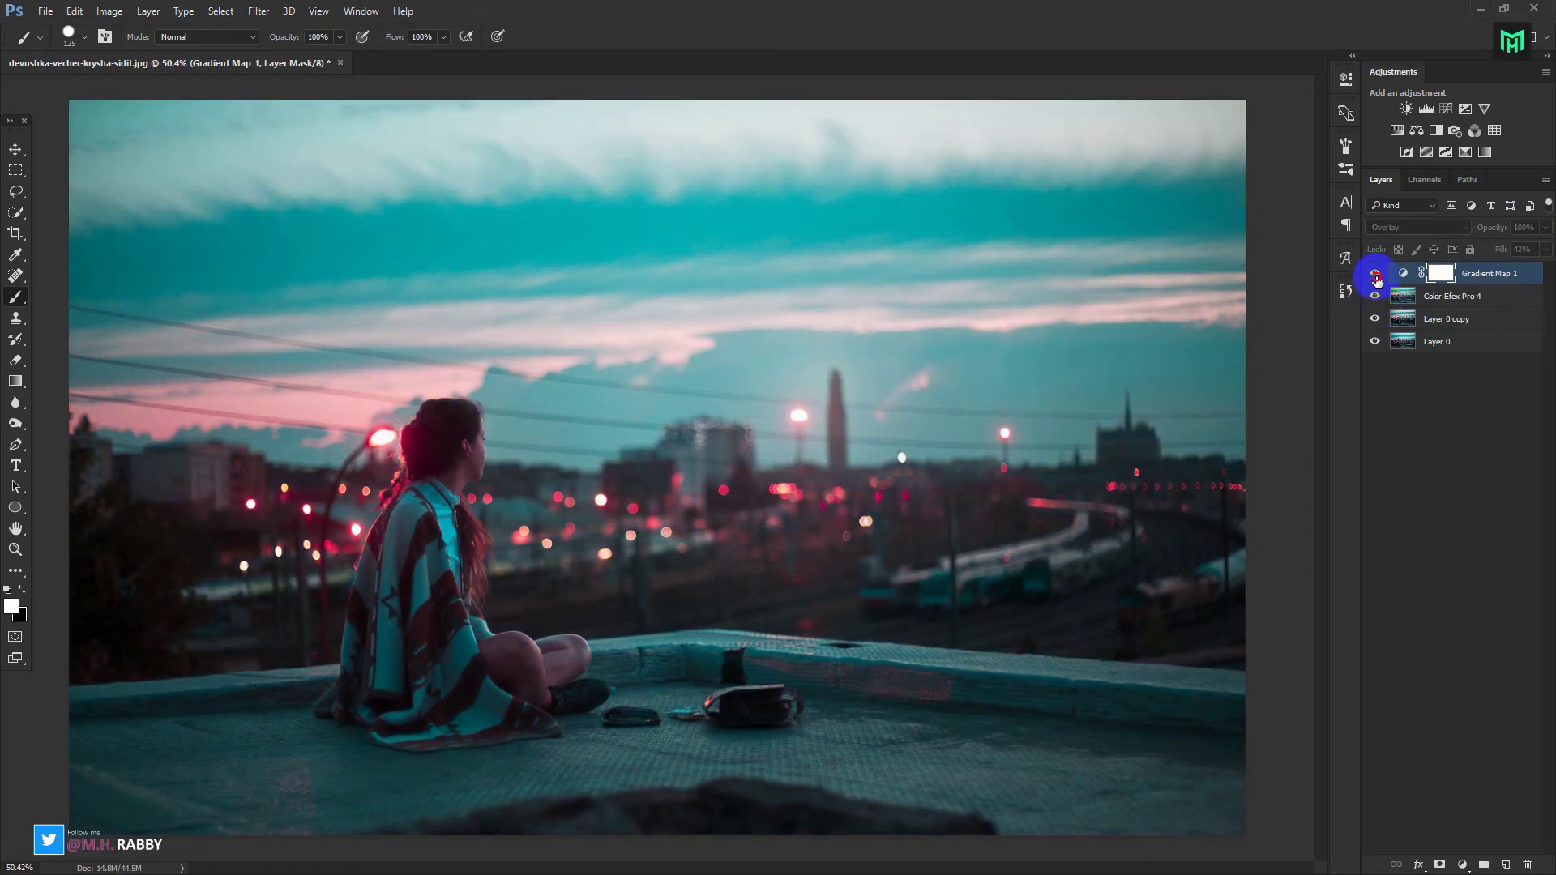
{"action": "left_click", "coordinate": [1377, 278]}
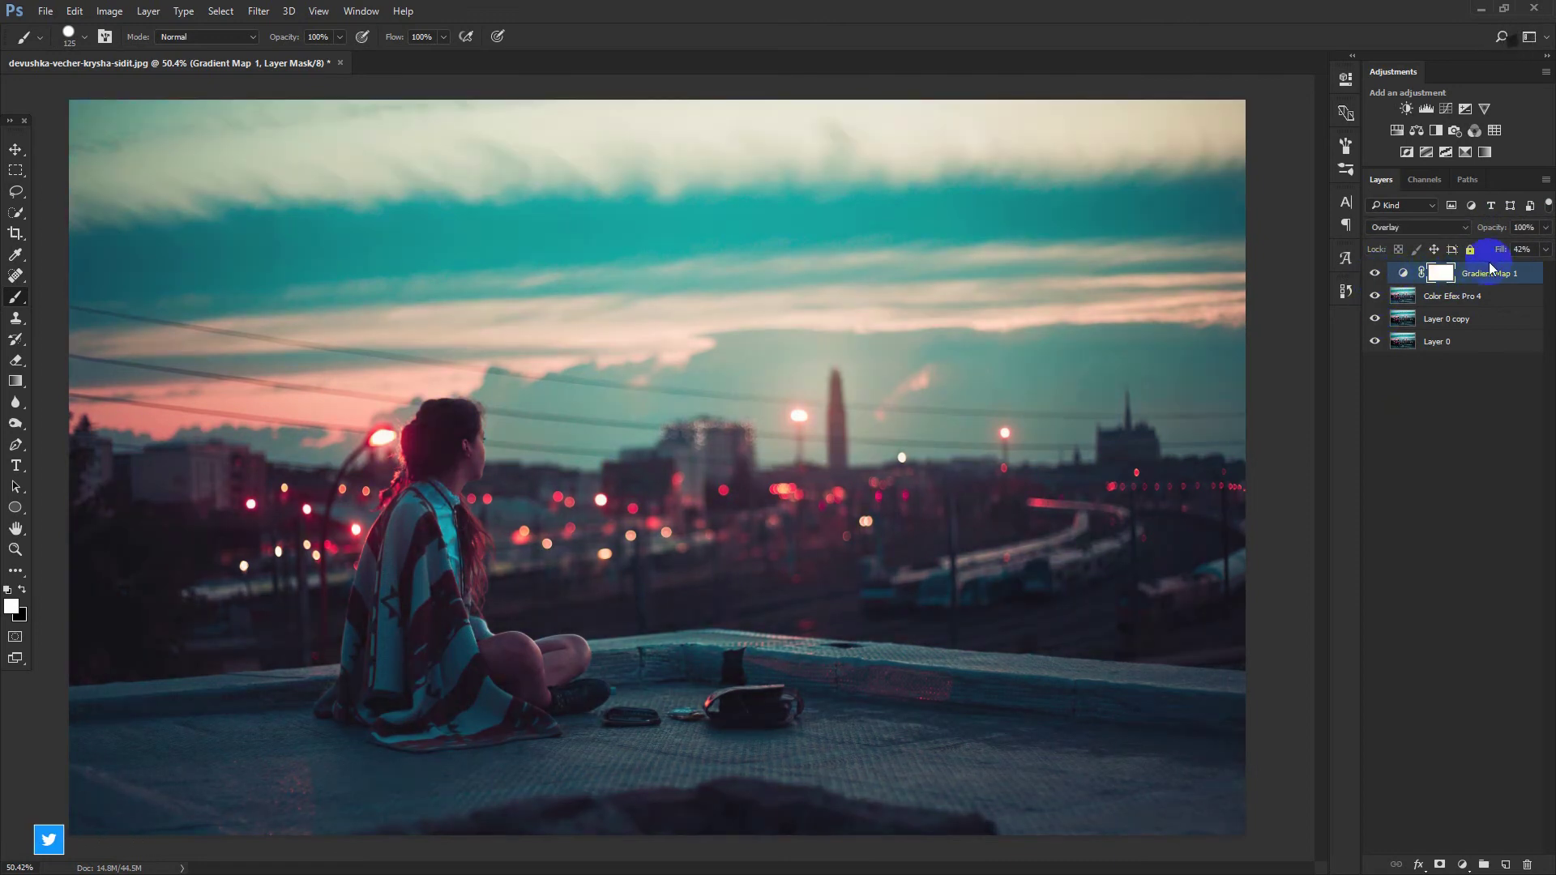
- Lower the Gradient Map layer's opacity to 74% and deselect the layer
{"action": "left_click", "coordinate": [1545, 251]}
{"action": "left_click", "coordinate": [1501, 270]}
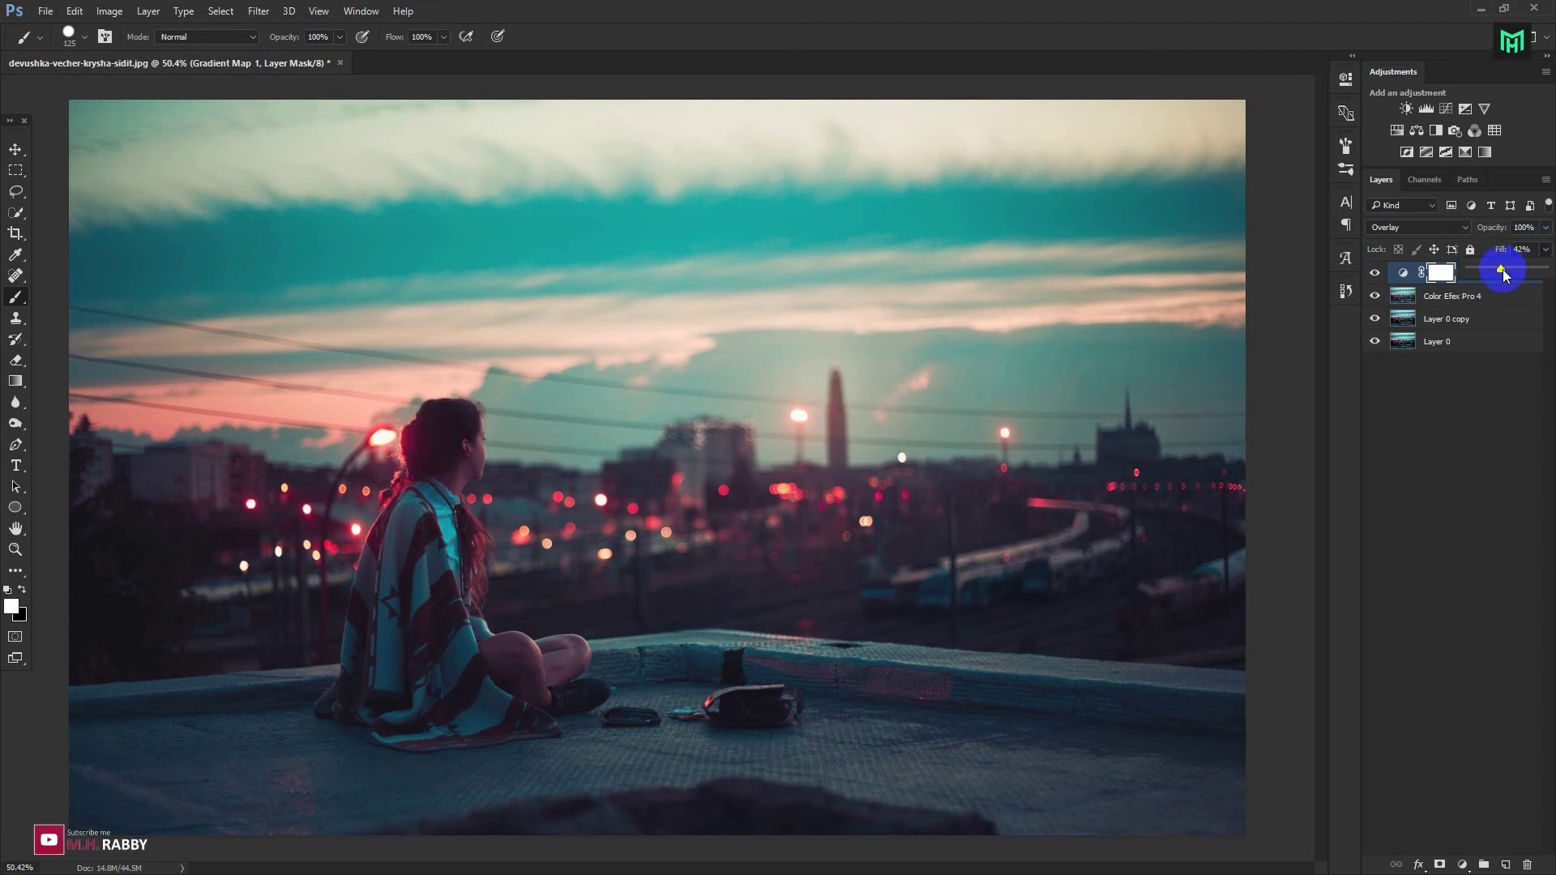
{"action": "left_click", "coordinate": [1545, 227]}
{"action": "mouse_move", "coordinate": [1544, 248]}
{"action": "left_mouse_down"}
{"action": "mouse_move", "coordinate": [1509, 256]}
{"action": "mouse_move", "coordinate": [1526, 260]}
{"action": "left_mouse_up"}
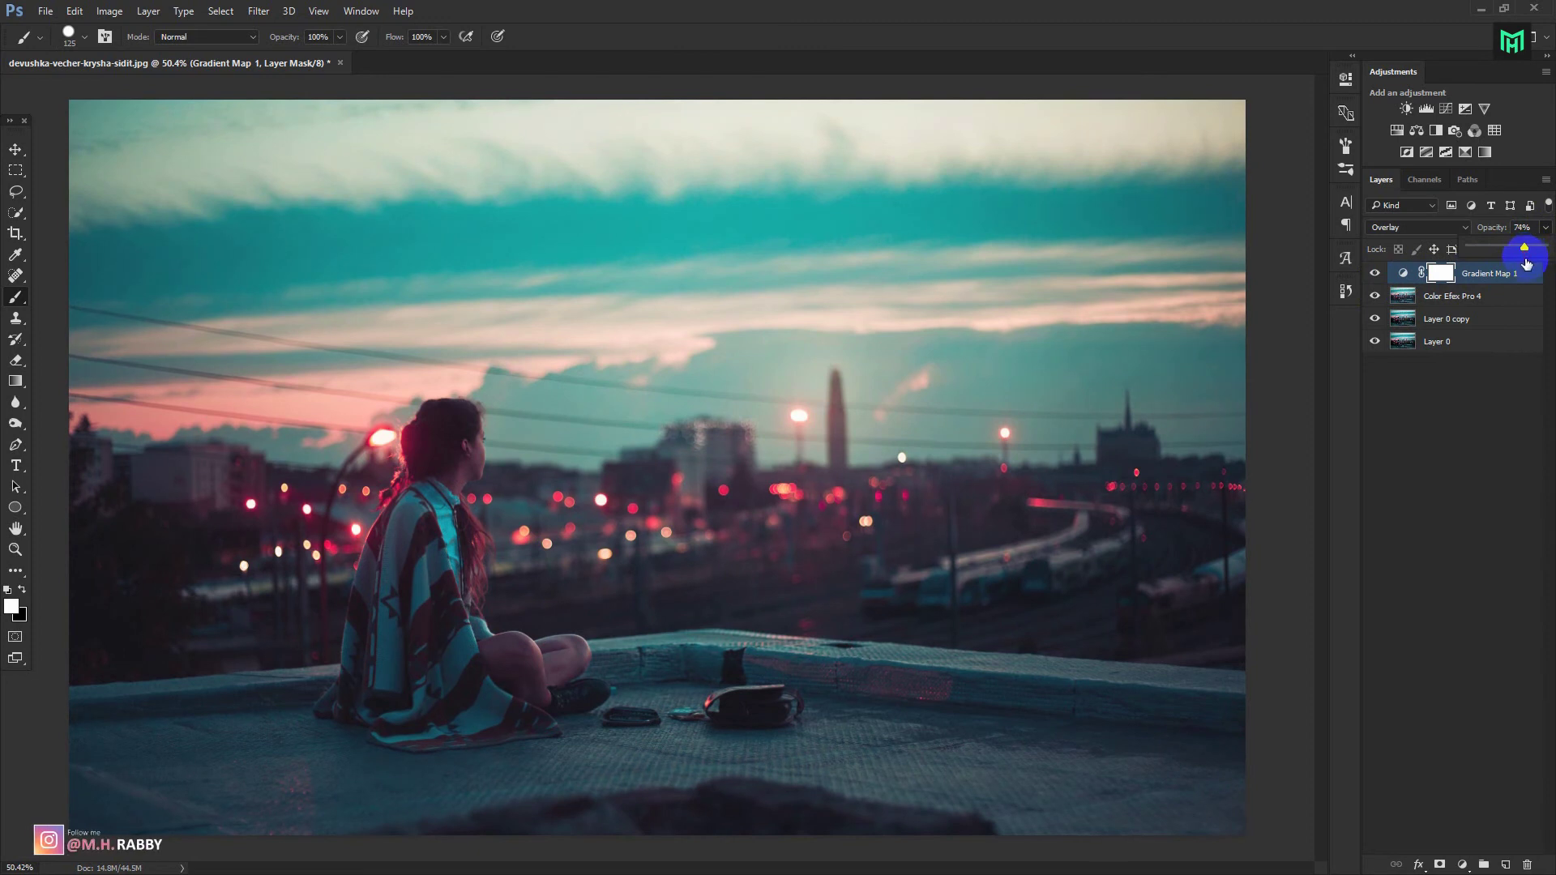
{"action": "left_click", "coordinate": [1479, 416]}
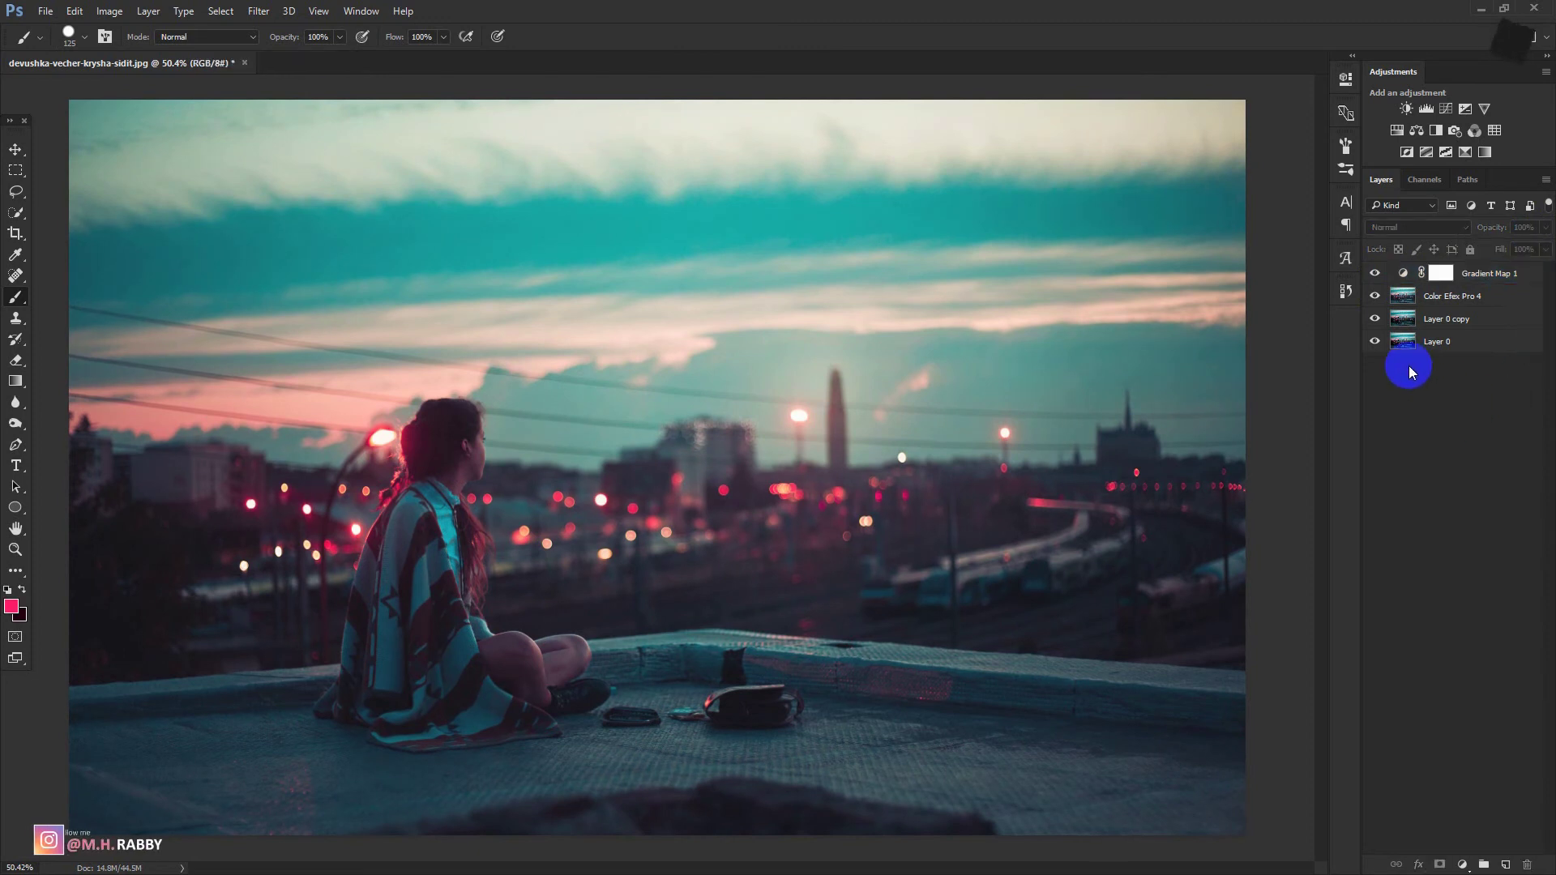